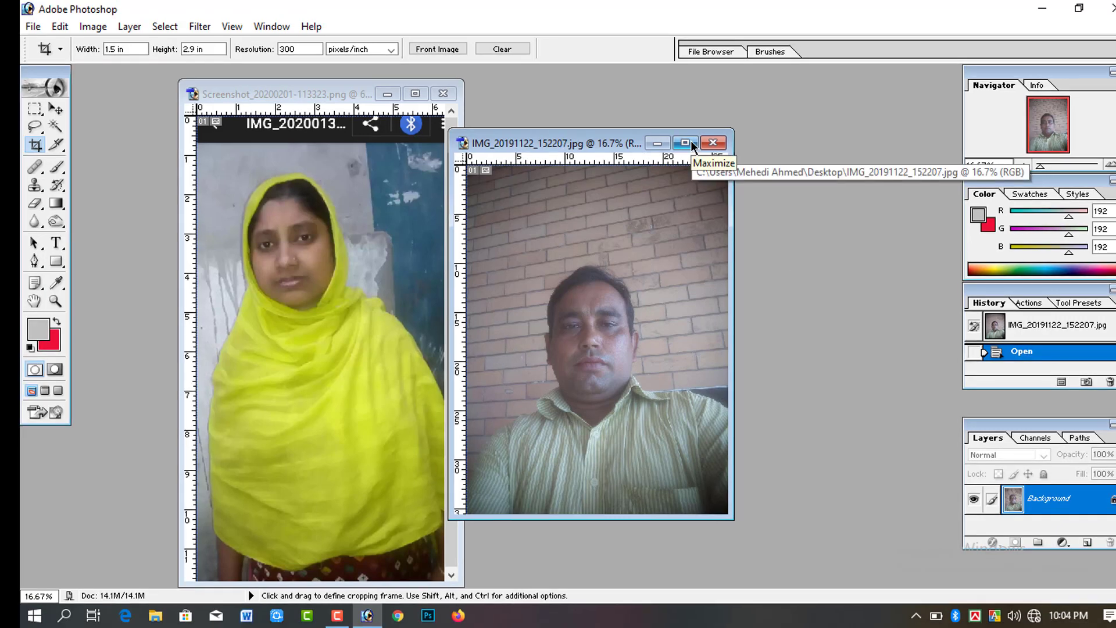
- Maximize the man's photo, clear the Crop tool's fixed width and height, and crop it to the head and shoulders
left_click(685, 143)
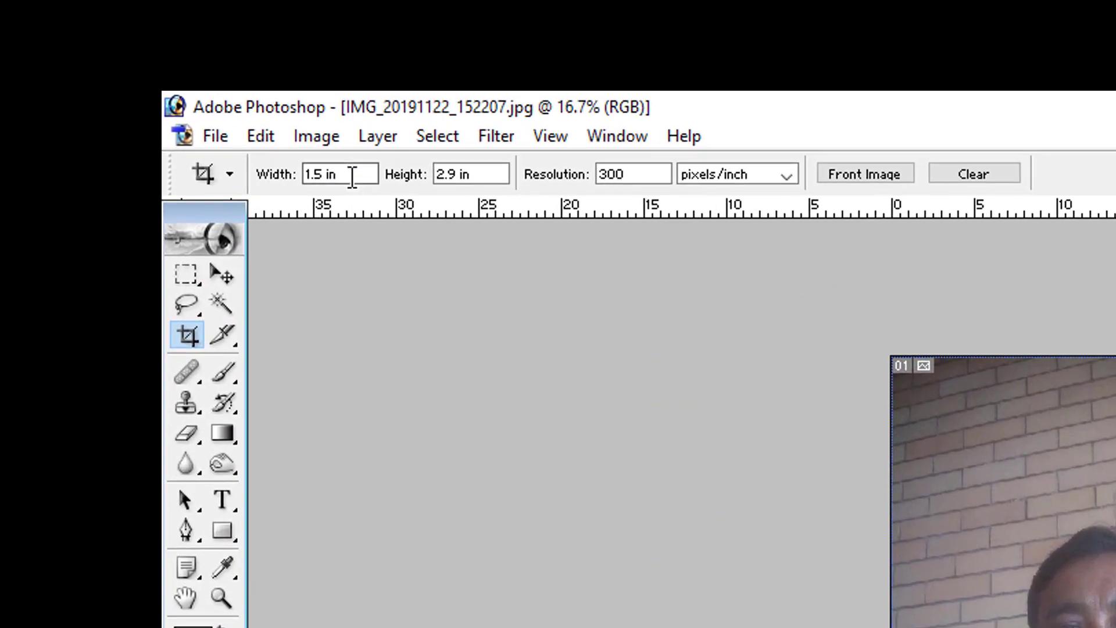
left_click_drag(353, 177, 291, 216)
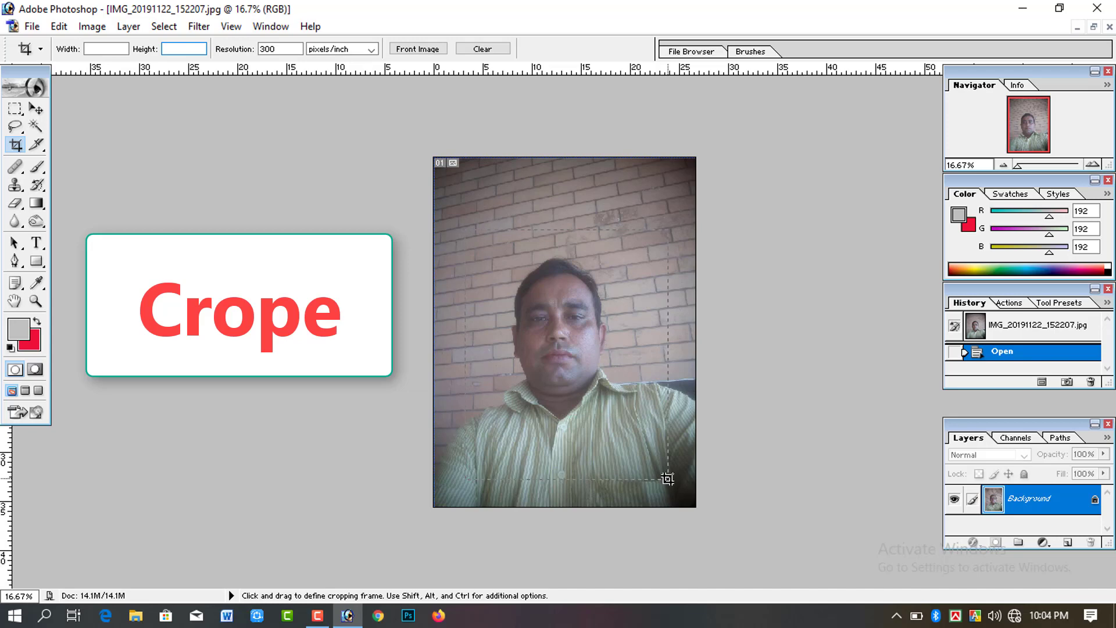
left_click_drag(667, 478, 665, 484)
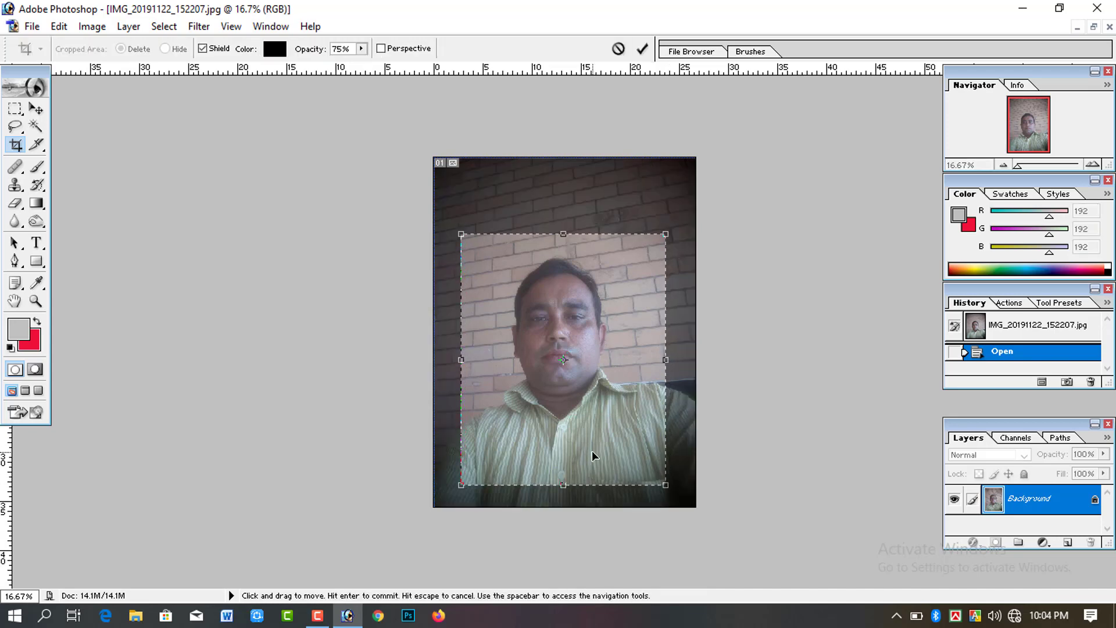
key("Return")
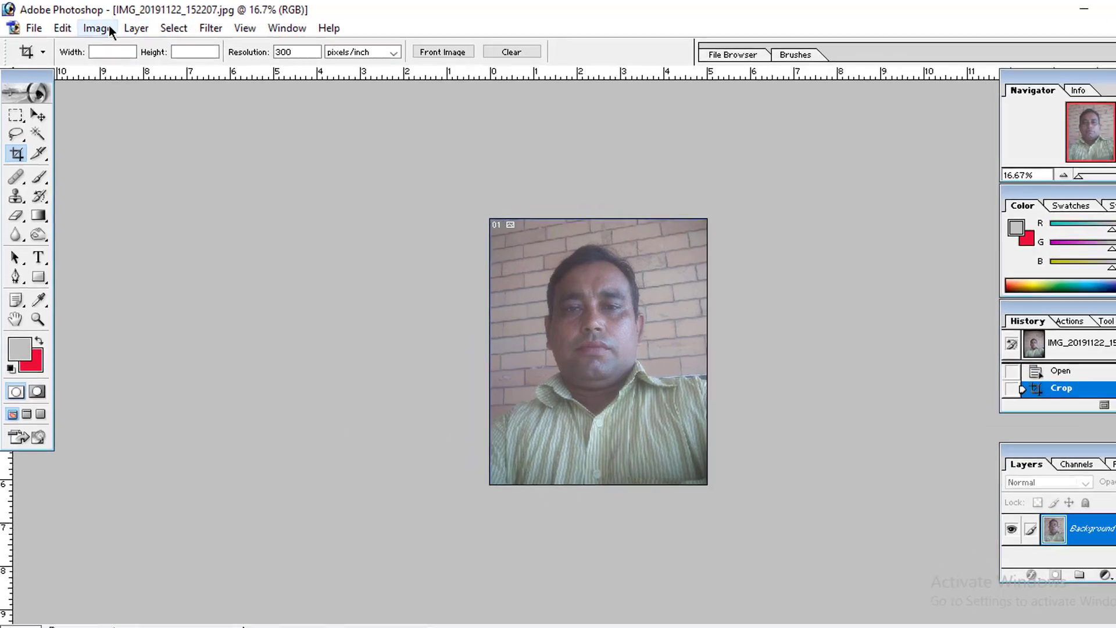
- Resize the cropped photo to a document size of 1.5 inches wide by 1.9 inches high
left_click(103, 27)
mouse_move(127, 28)
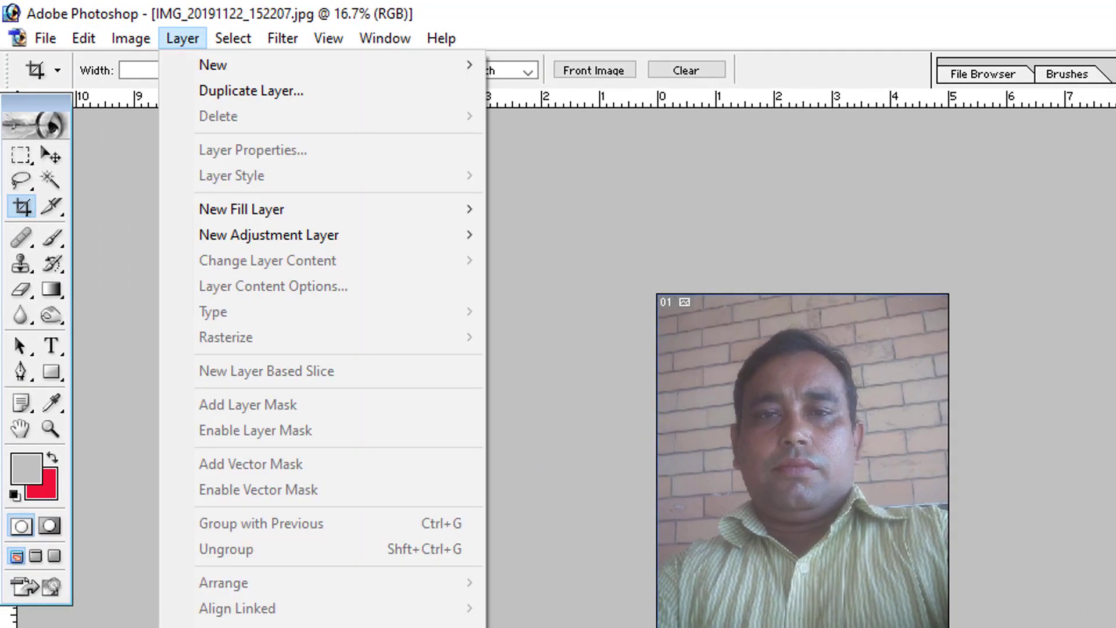
key("Escape")
left_click(140, 36)
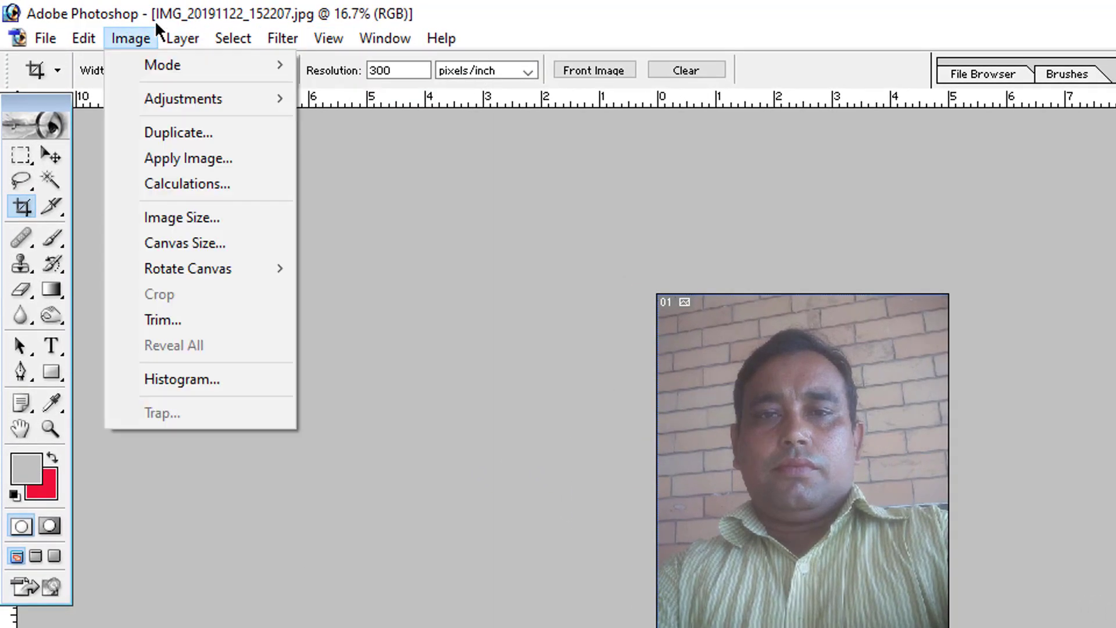
left_click(143, 218)
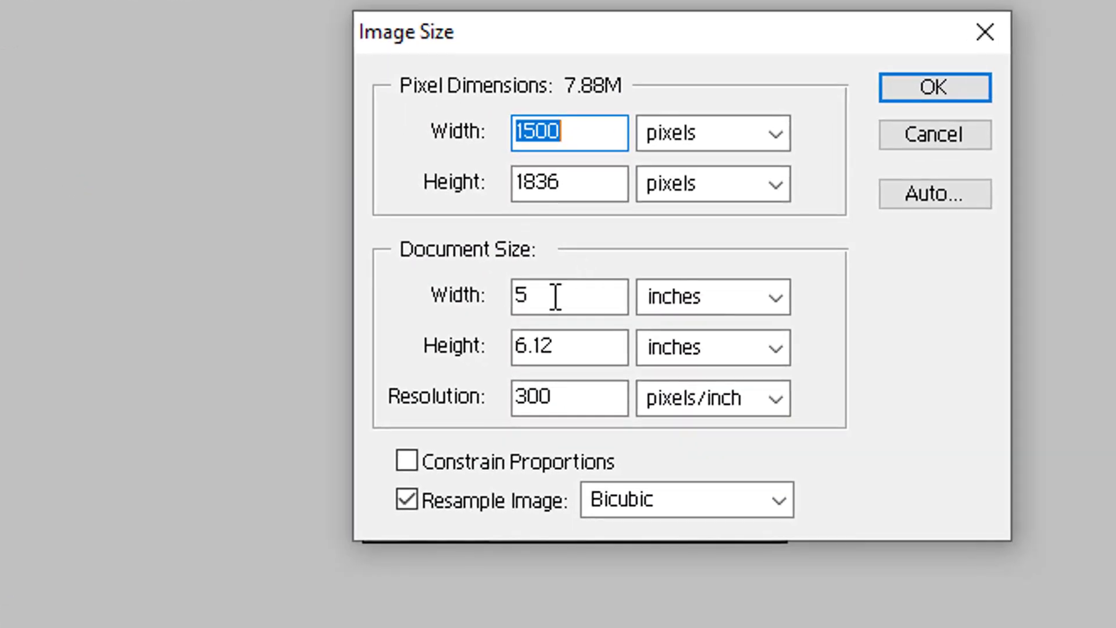
left_click(555, 296)
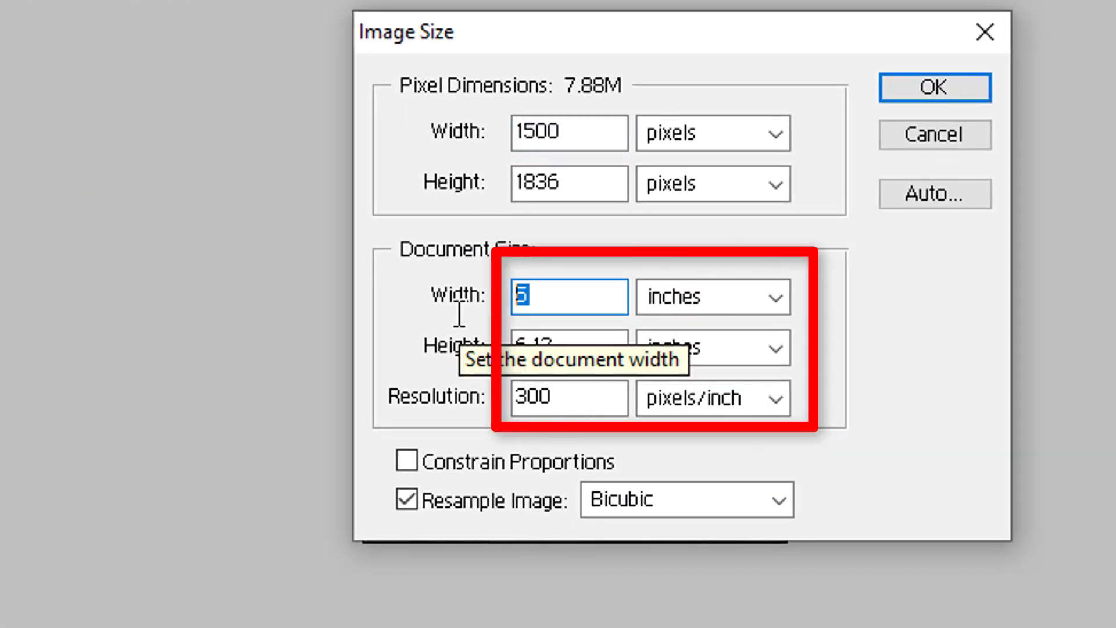
key("BackSpace")
type("1.5")
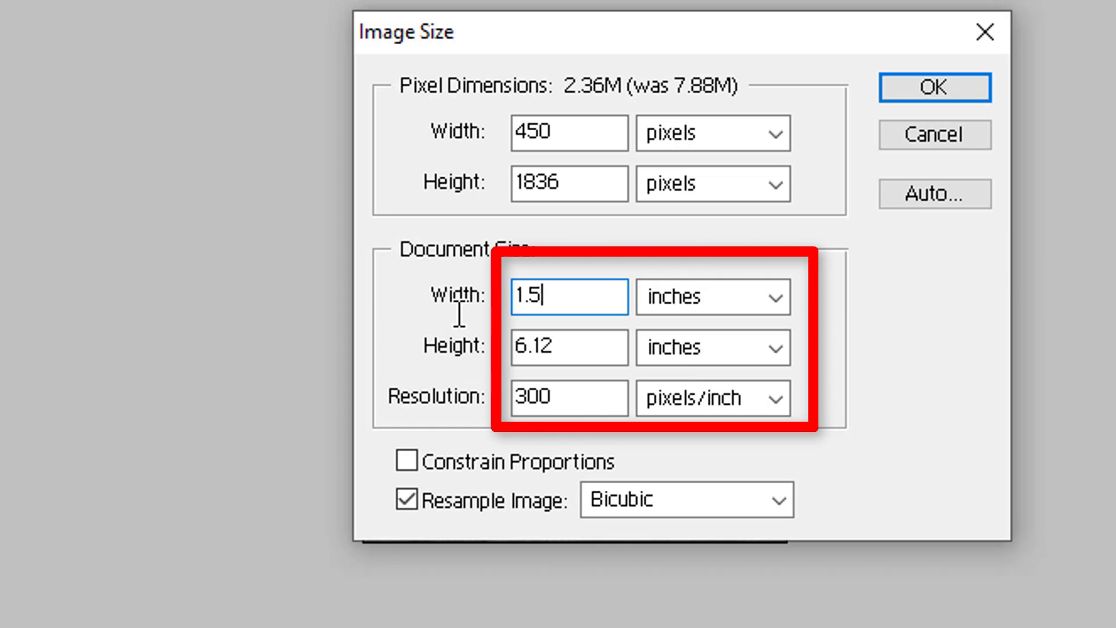
left_click_drag(575, 346, 371, 340)
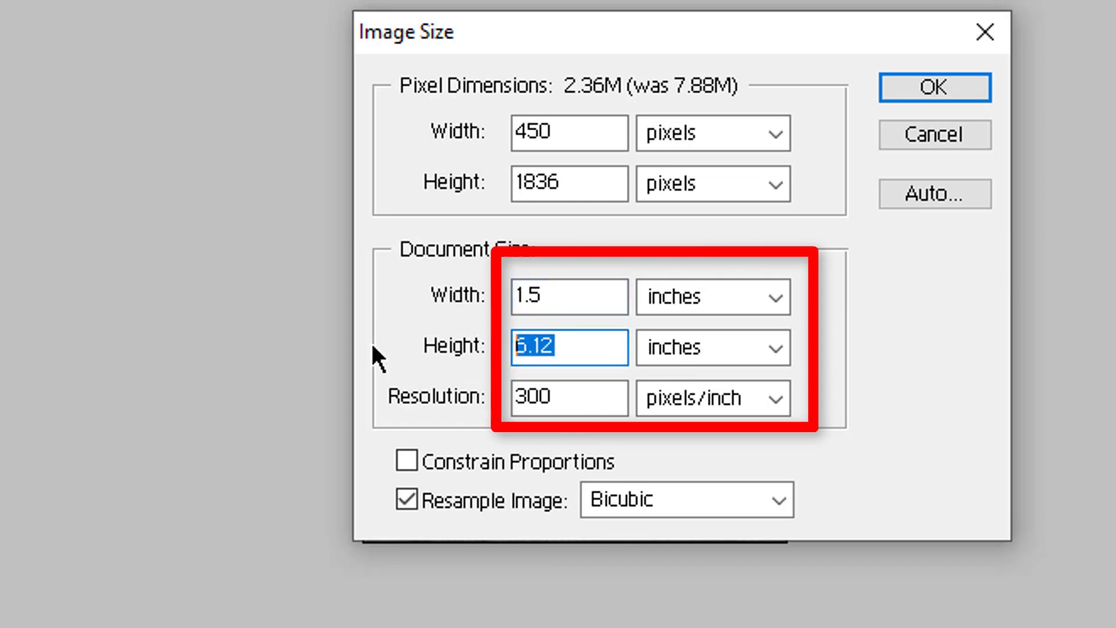
key("BackSpace")
type("1.9")
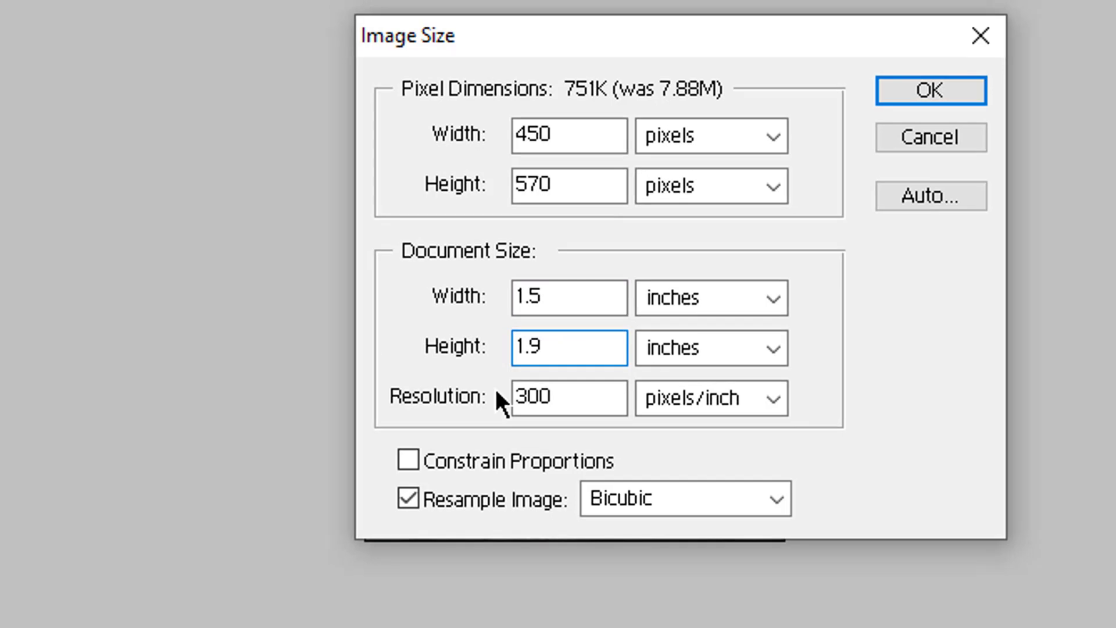
left_click(595, 399)
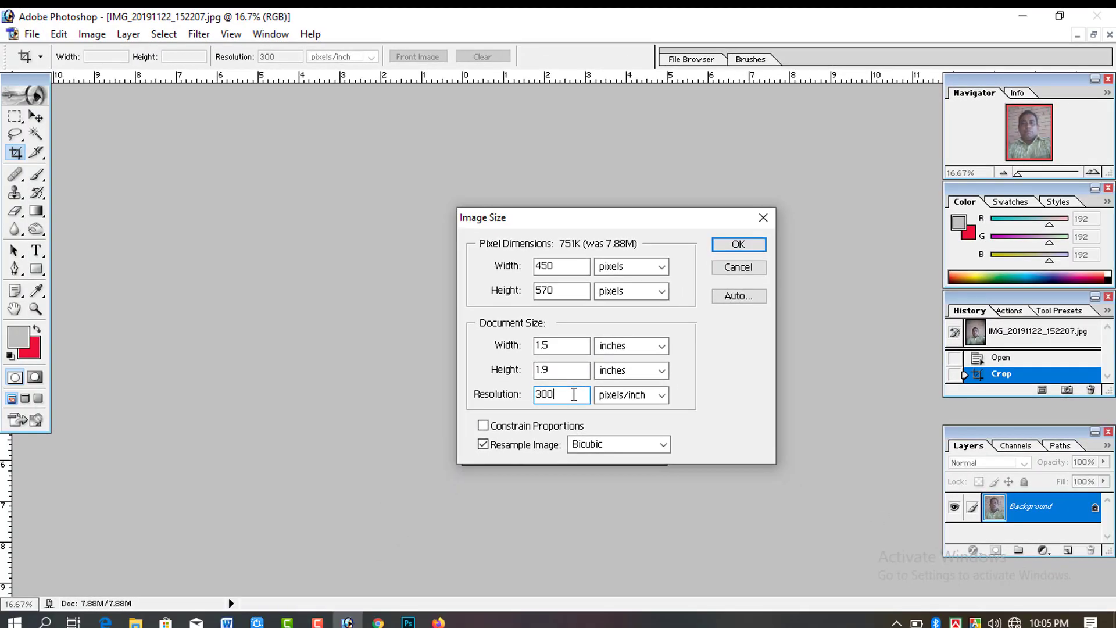
left_click(754, 244)
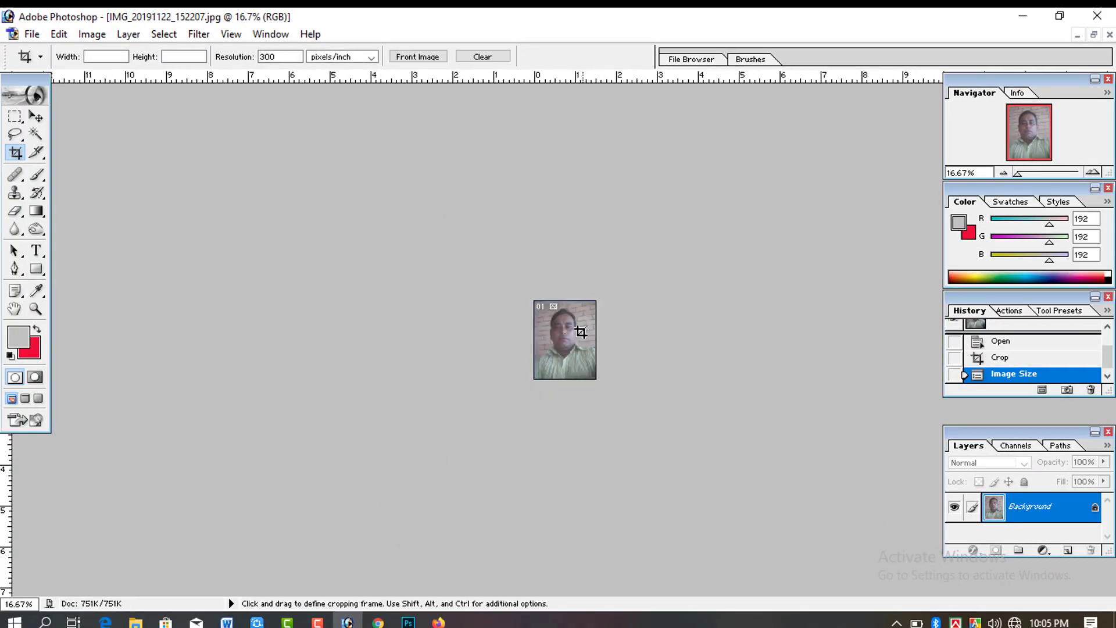
- Start a Pen tool path just outside the photo's left edge and trace along the man's shoulder to his collar
left_click(594, 327, "ctrl")
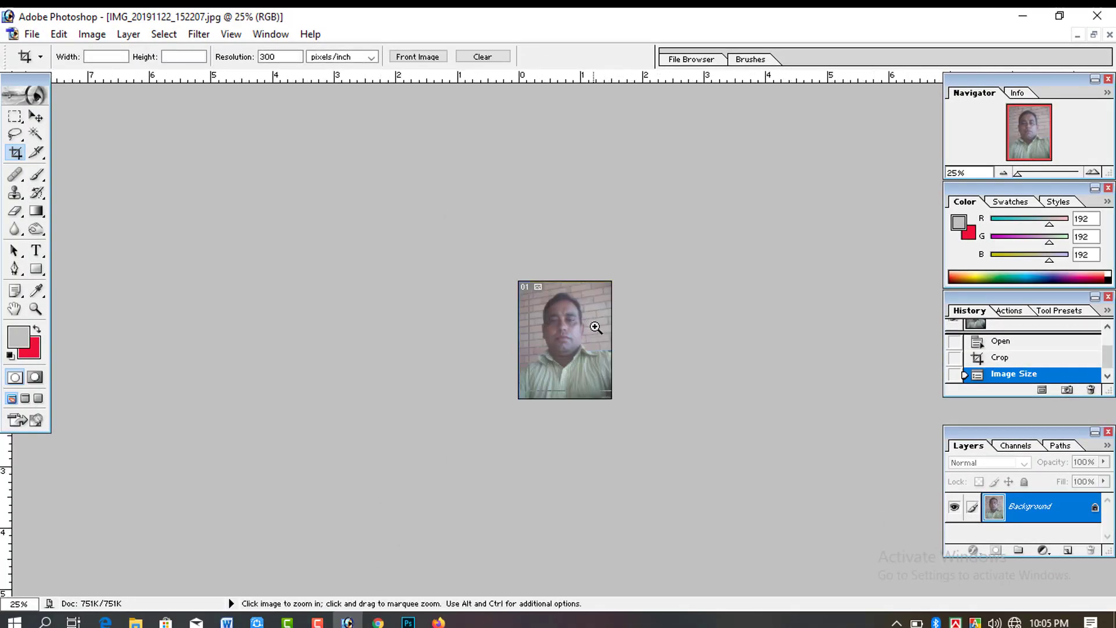
left_click(594, 328, "ctrl")
left_click(594, 327, "ctrl")
left_click(596, 328, "ctrl")
left_click(595, 327, "ctrl")
left_click(595, 328, "ctrl")
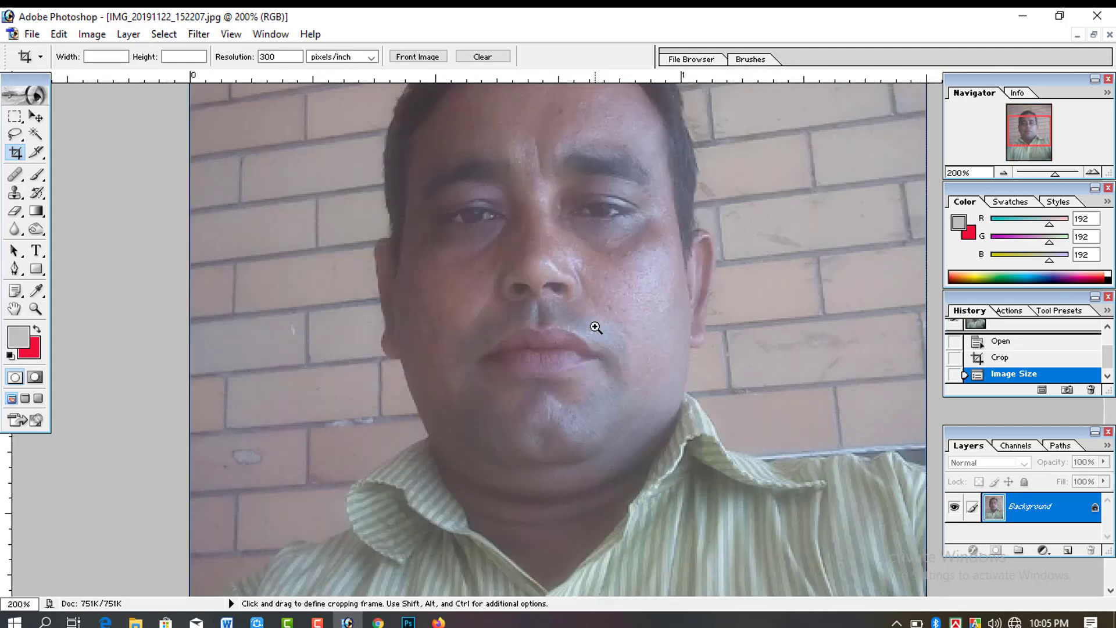
left_click(612, 324, "ctrl+alt")
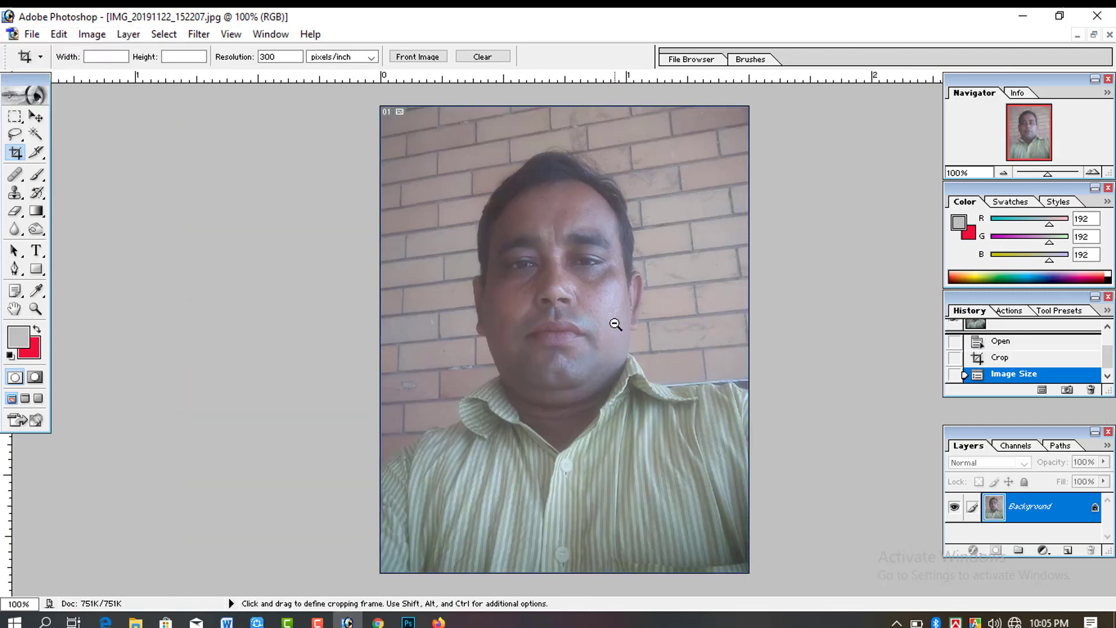
key("p")
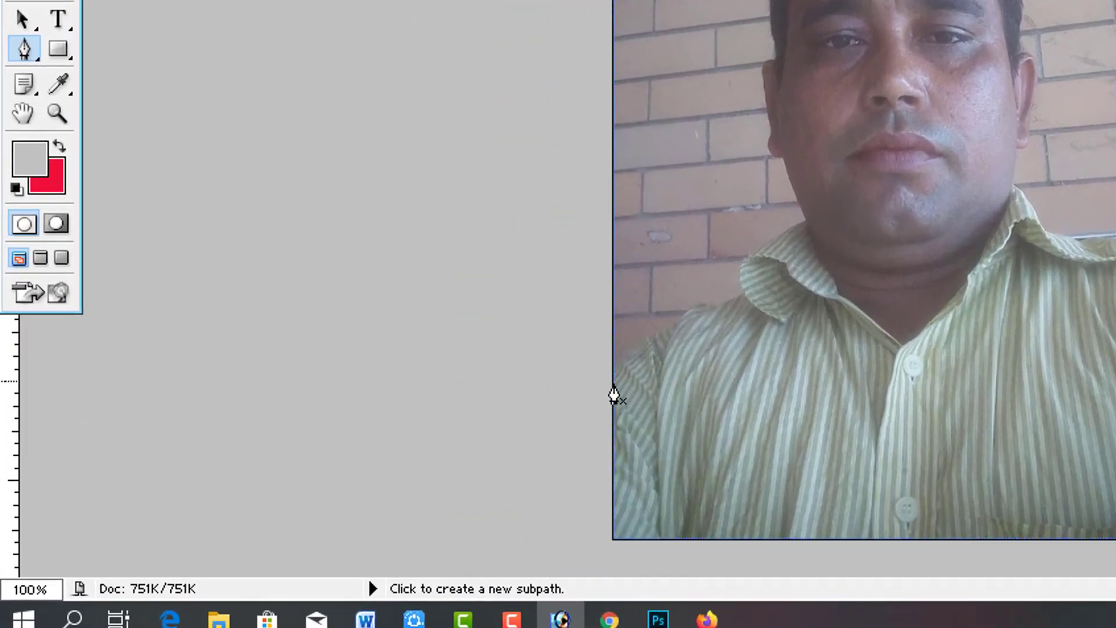
left_click(371, 485)
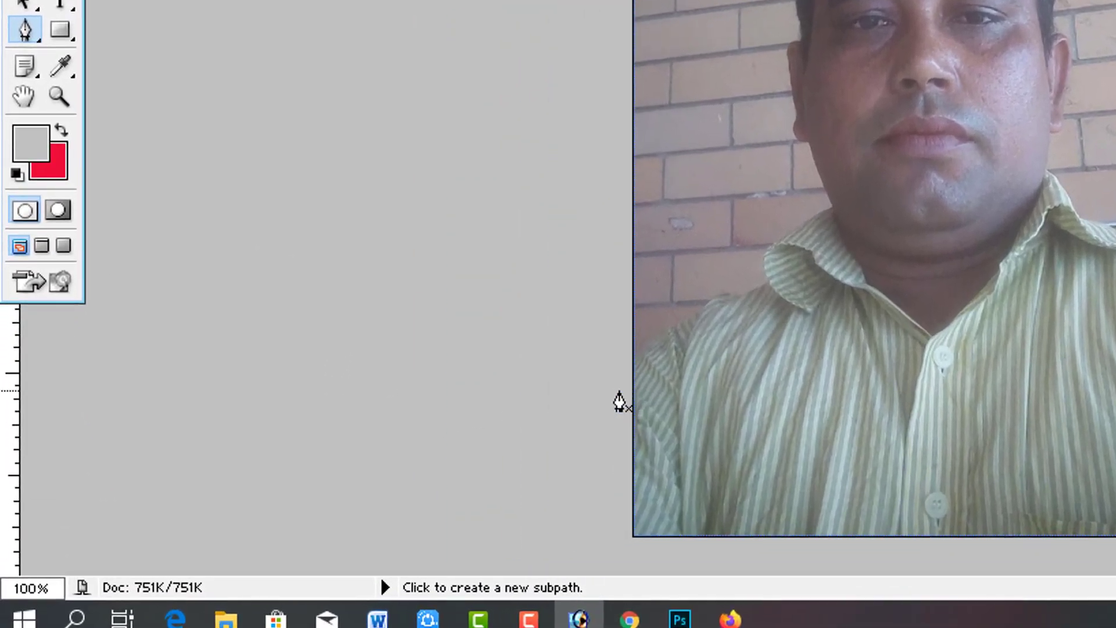
left_click(672, 329)
left_click(712, 301)
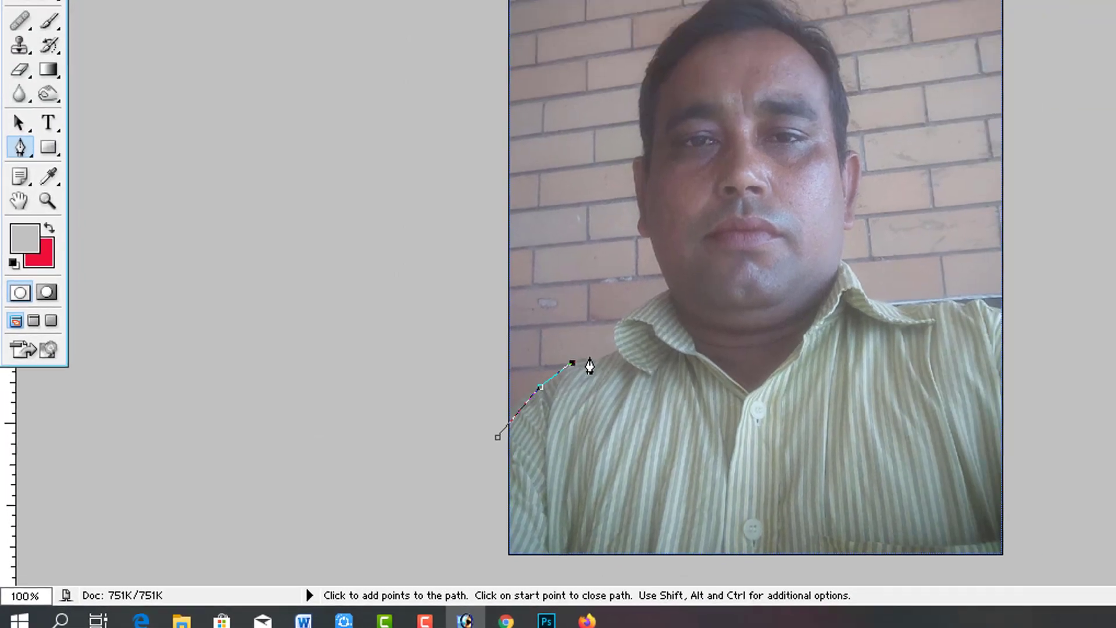
left_click(738, 293)
left_click(772, 281)
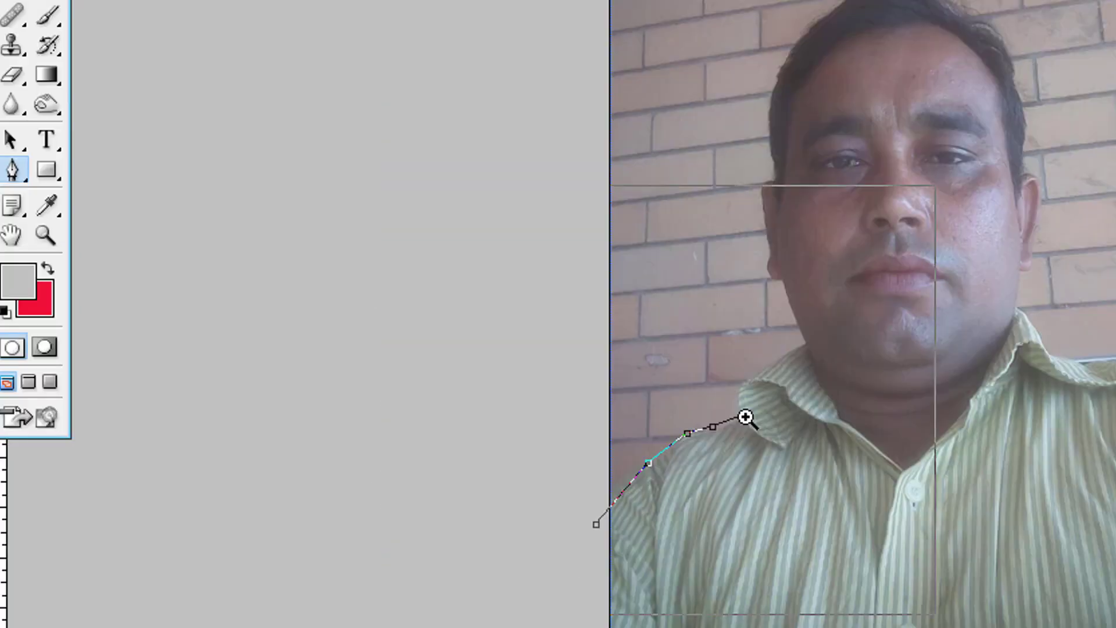
- Continue the pen path around the collar and up along the neck and jaw to the earlobe
left_click(771, 419, "ctrl")
scroll(771, 426, "up", 4)
scroll(771, 426, "down", 1)
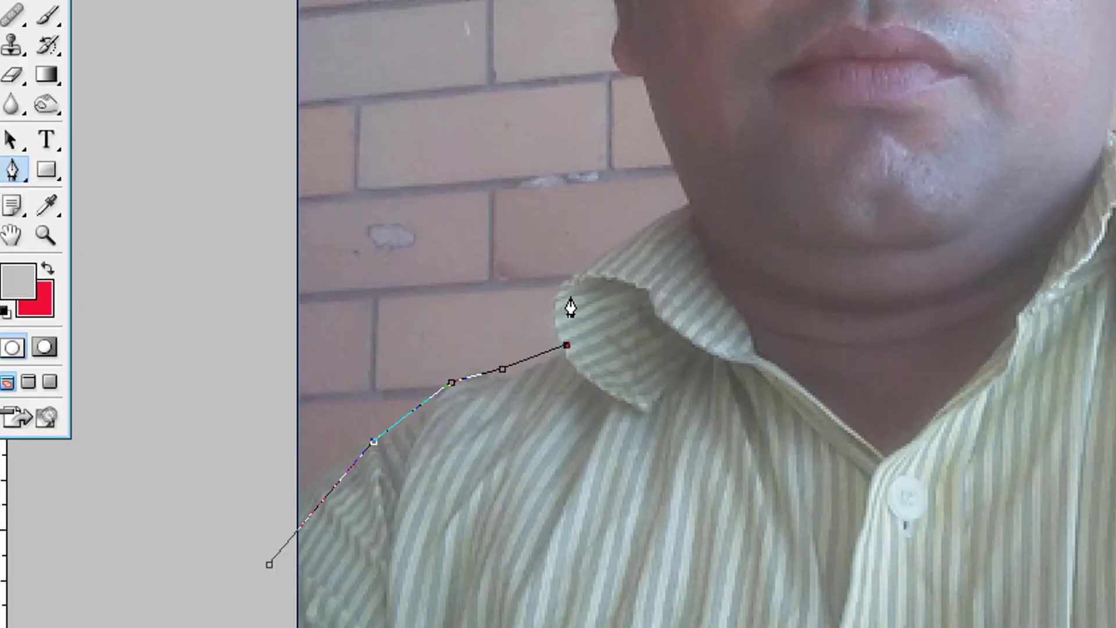
left_click(686, 205)
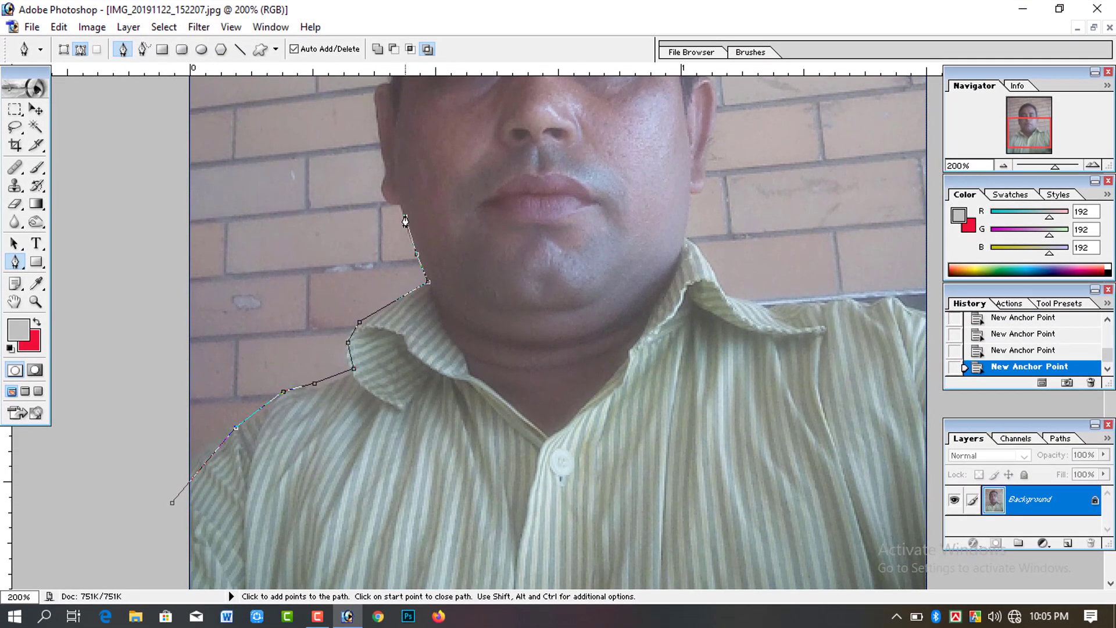
left_click(402, 222)
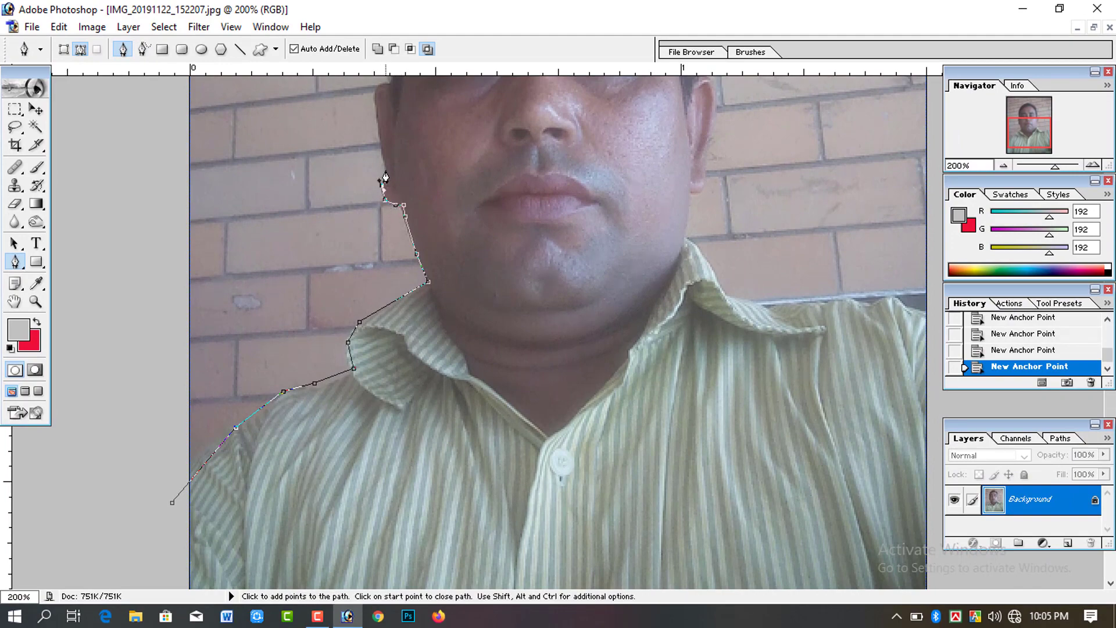
- Trace the path around the ear, over the hair and down past the other ear to the opposite collar
scroll(385, 177, "up", 2)
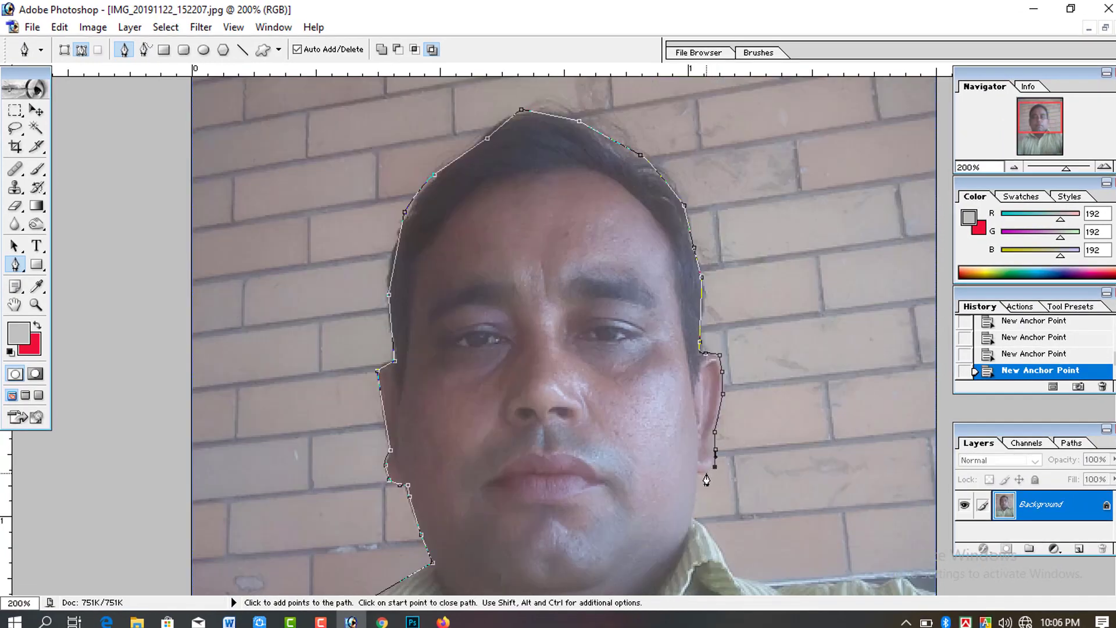
left_click(706, 473)
left_click(698, 474)
scroll(698, 475, "down", 2)
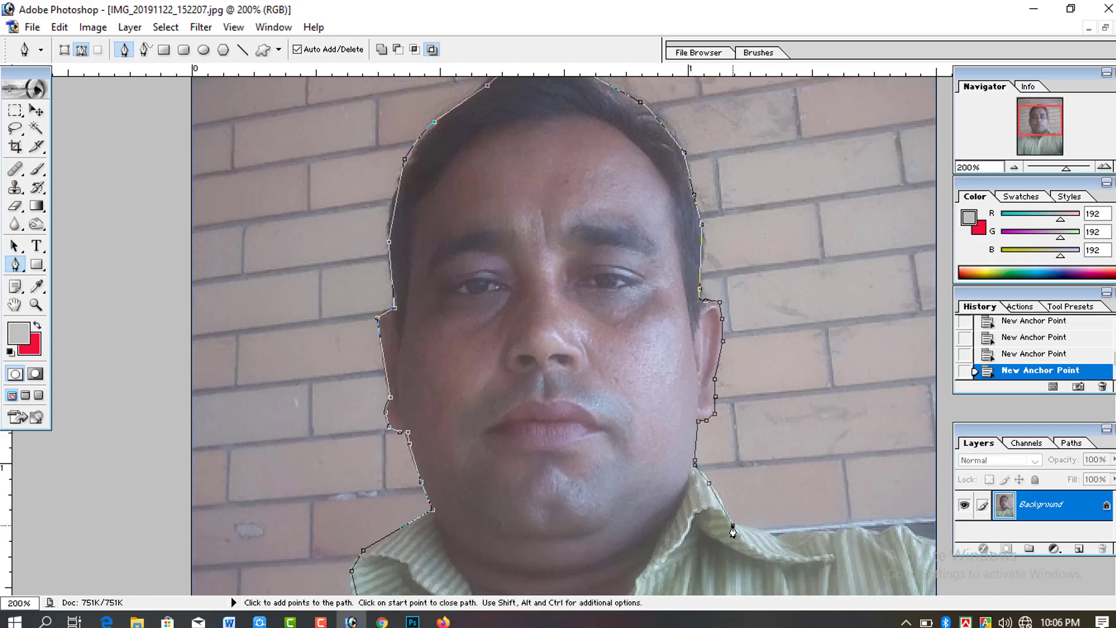
left_click(758, 532)
- Extend the path past the second shoulder and loop it outside the photo to enclose the brick background
left_click(658, 376, "ctrl+alt")
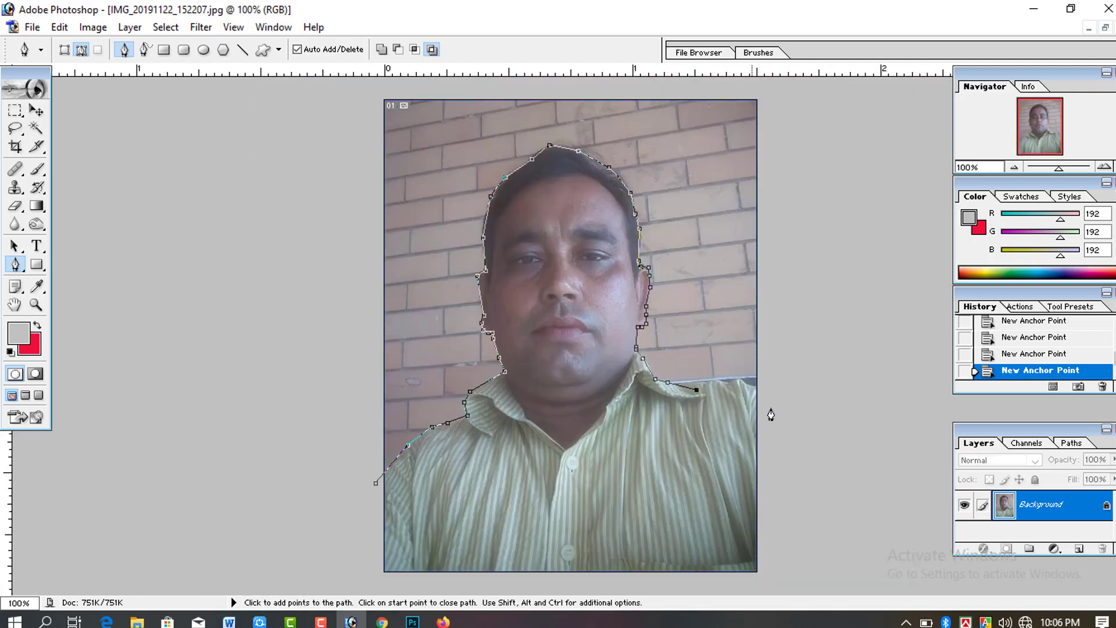
left_click(812, 347, "ctrl+alt")
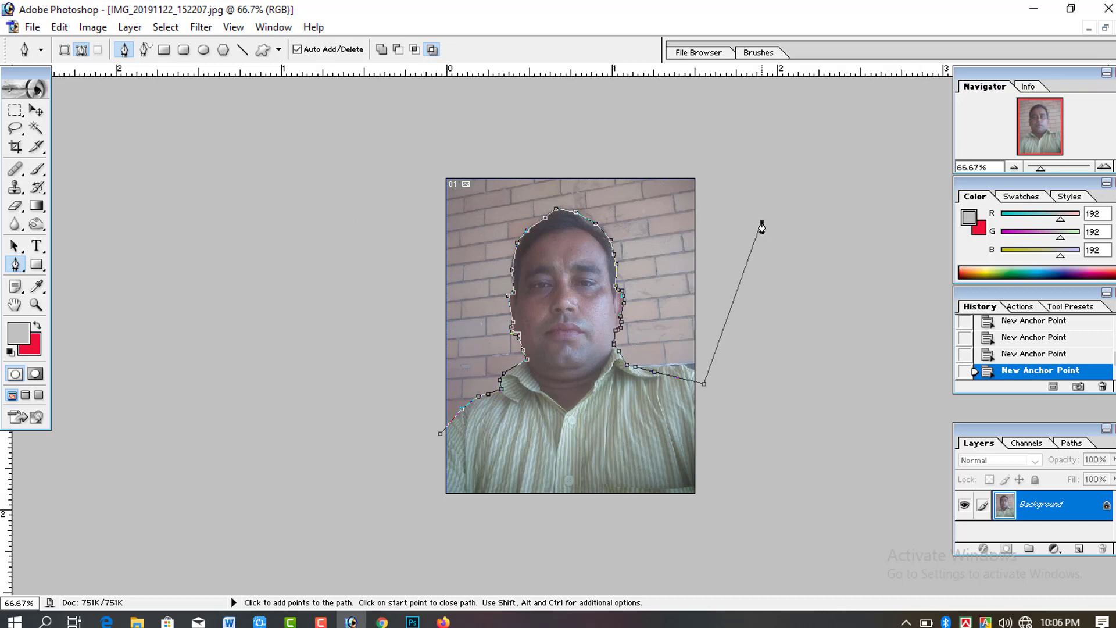
left_click_drag(719, 145, 693, 132)
left_click_drag(594, 126, 533, 135)
left_click_drag(373, 151, 360, 164)
left_click_drag(356, 256, 356, 316)
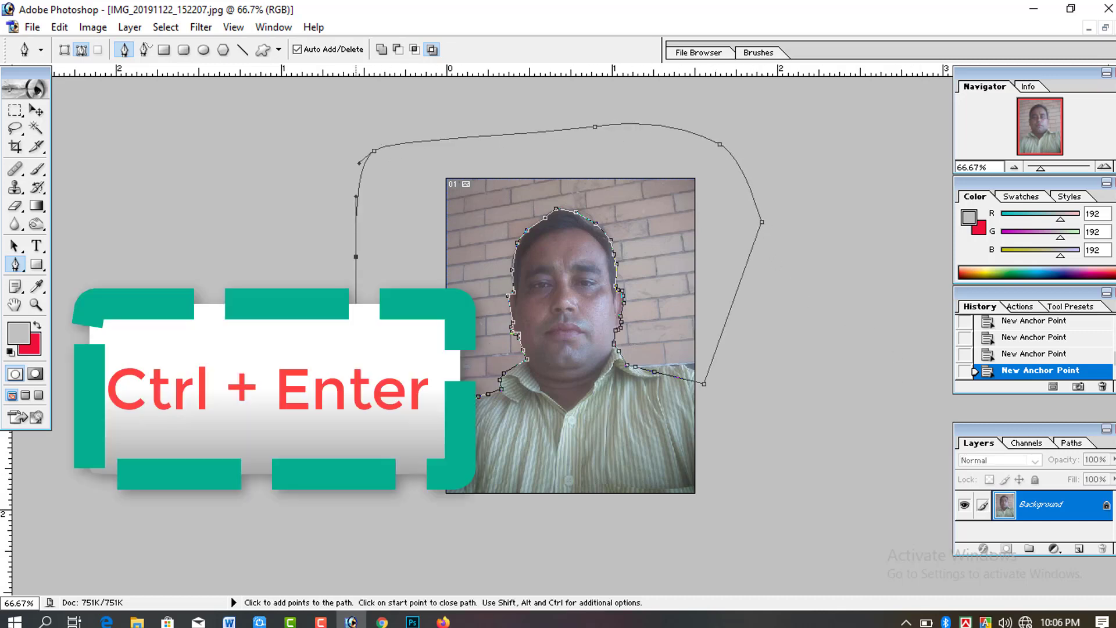
- Convert the path to a selection, clear the brick wall to the red background color, and deselect
key("ctrl+Return")
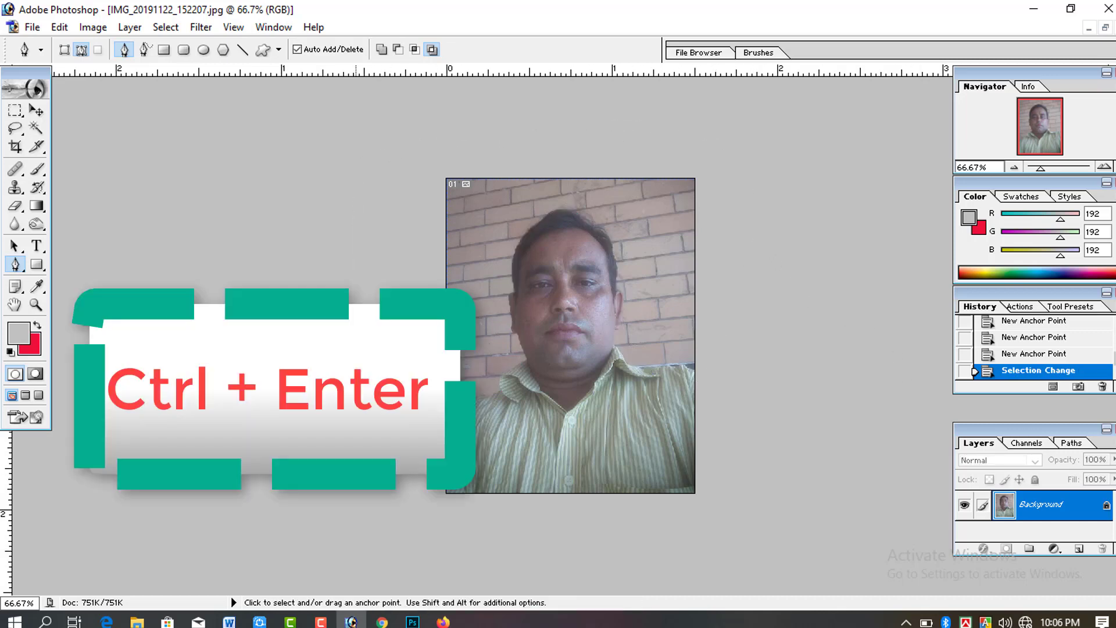
key("BackSpace")
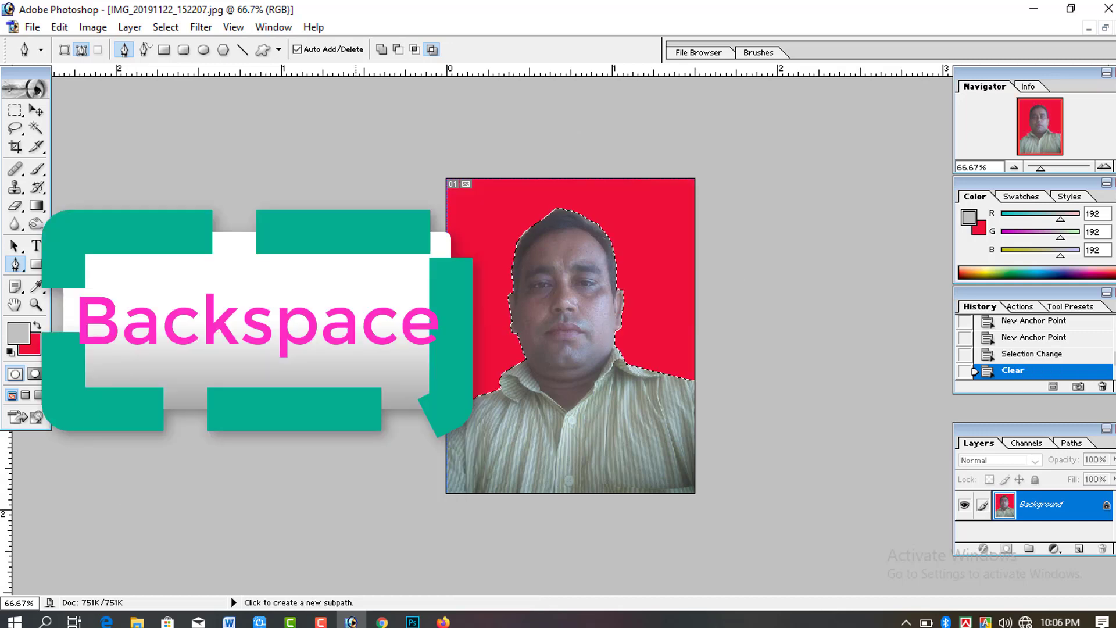
key("ctrl+d")
left_click(334, 322, "ctrl")
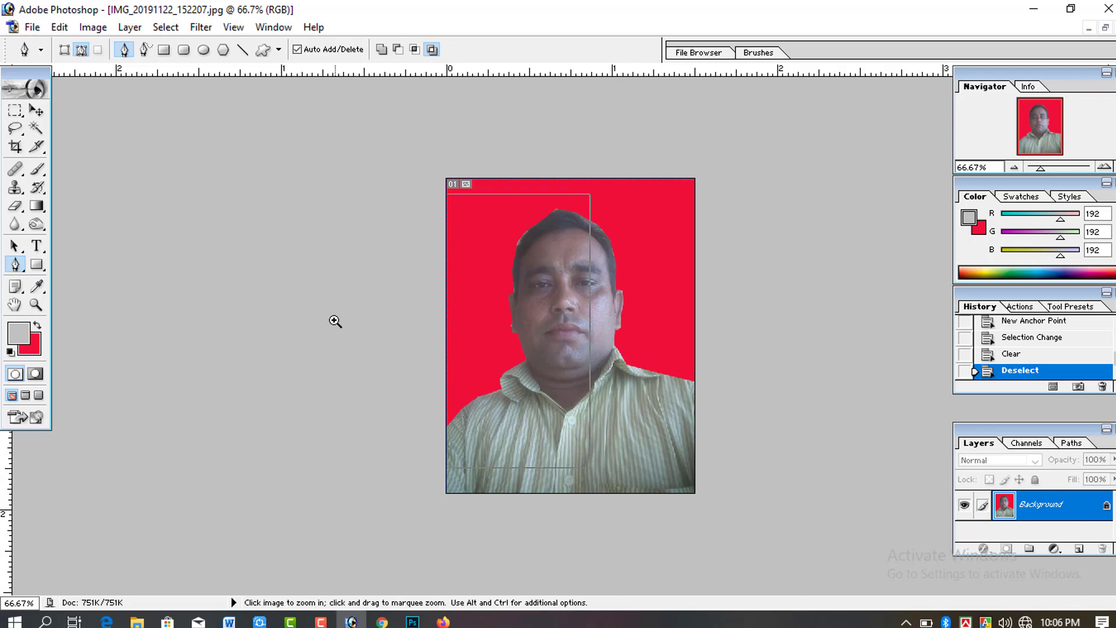
left_click(501, 263, "alt")
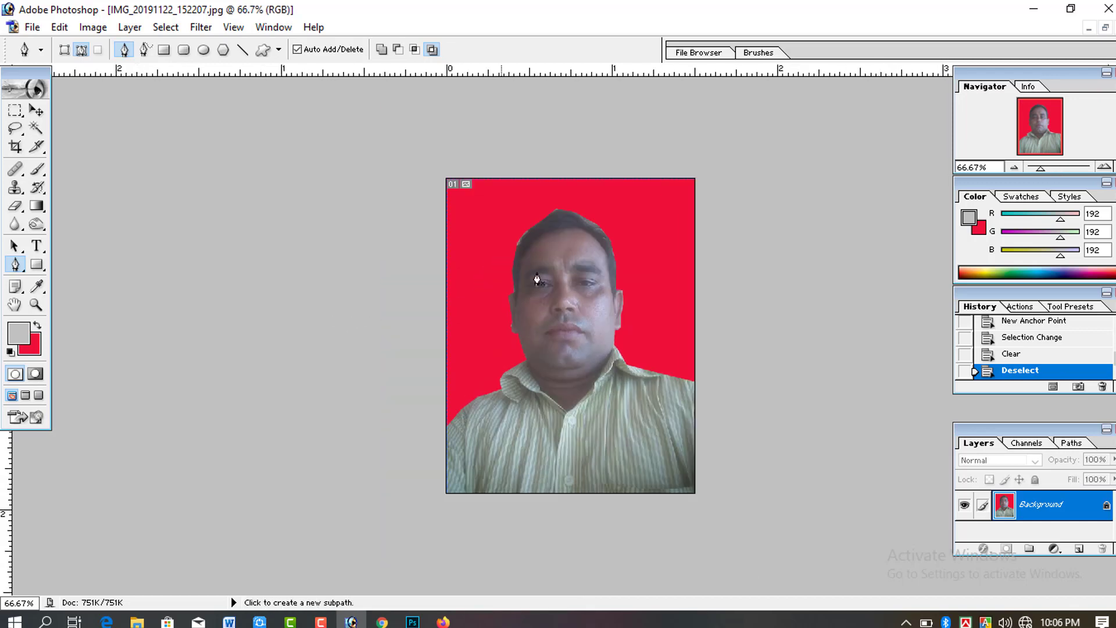
- Switch to the woman's portrait and crop it to her head and upper body with a tilted frame that straightens her
left_click(1105, 29)
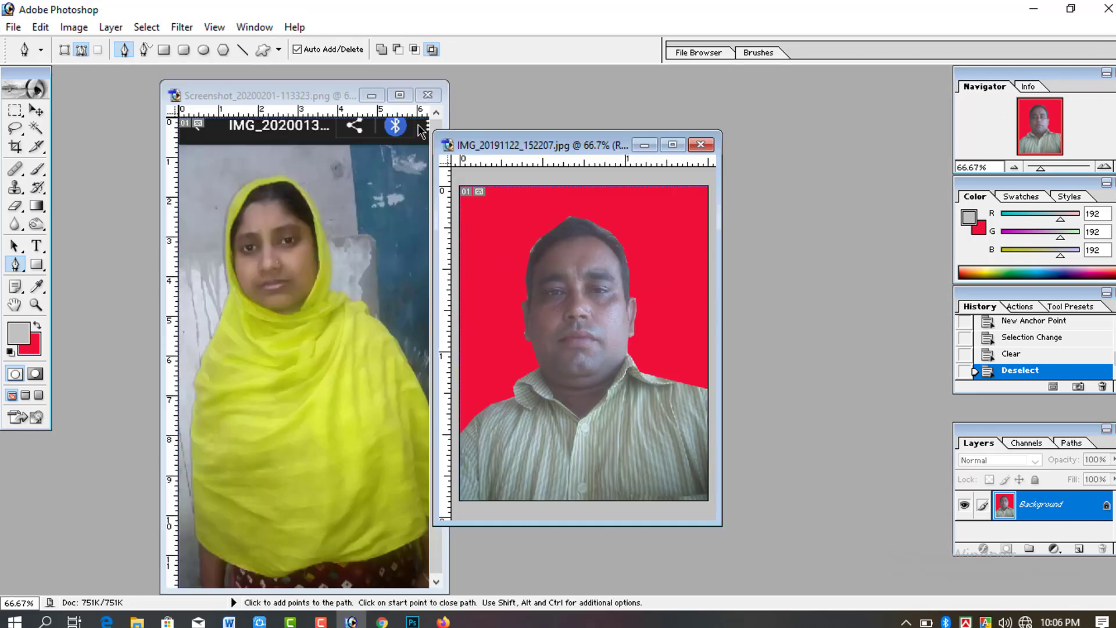
left_click(406, 94)
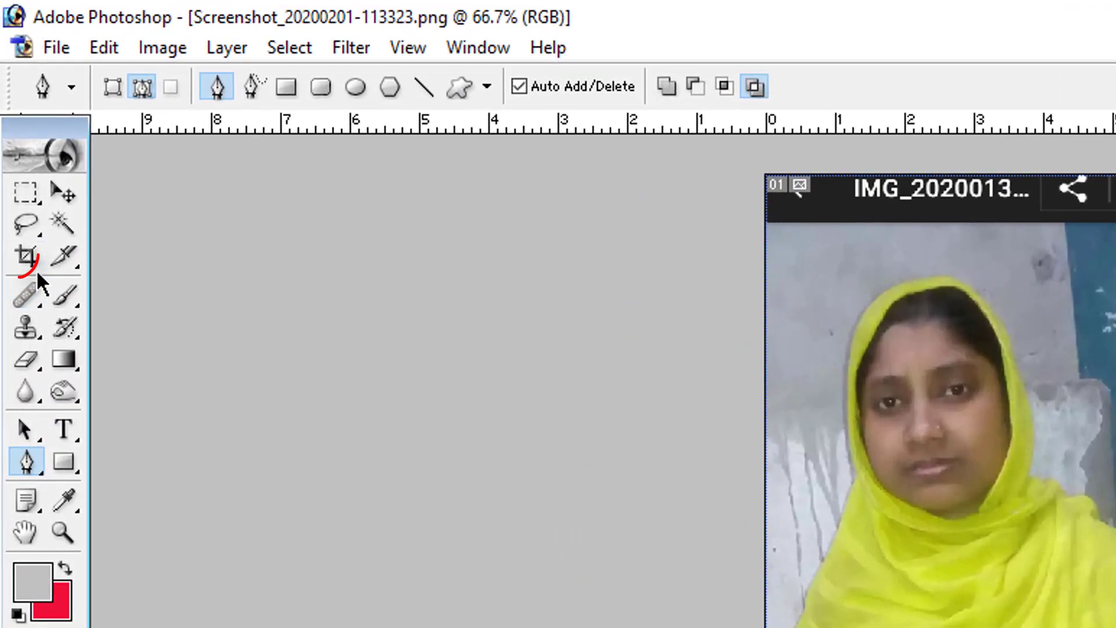
left_click(15, 146)
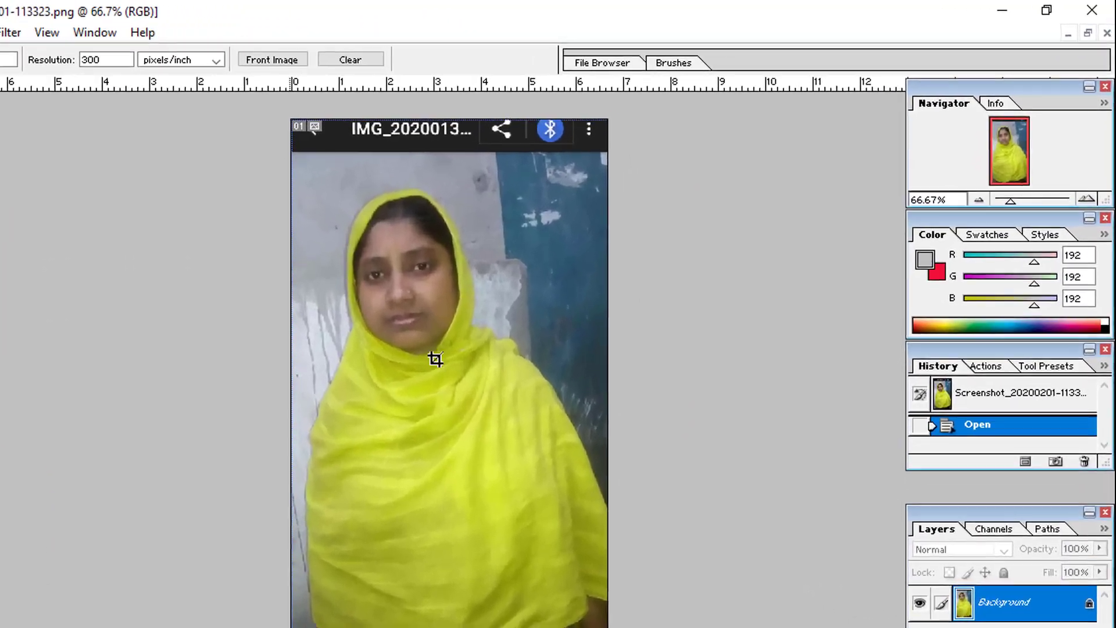
left_click_drag(434, 145, 702, 431)
left_click_drag(450, 569, 475, 558)
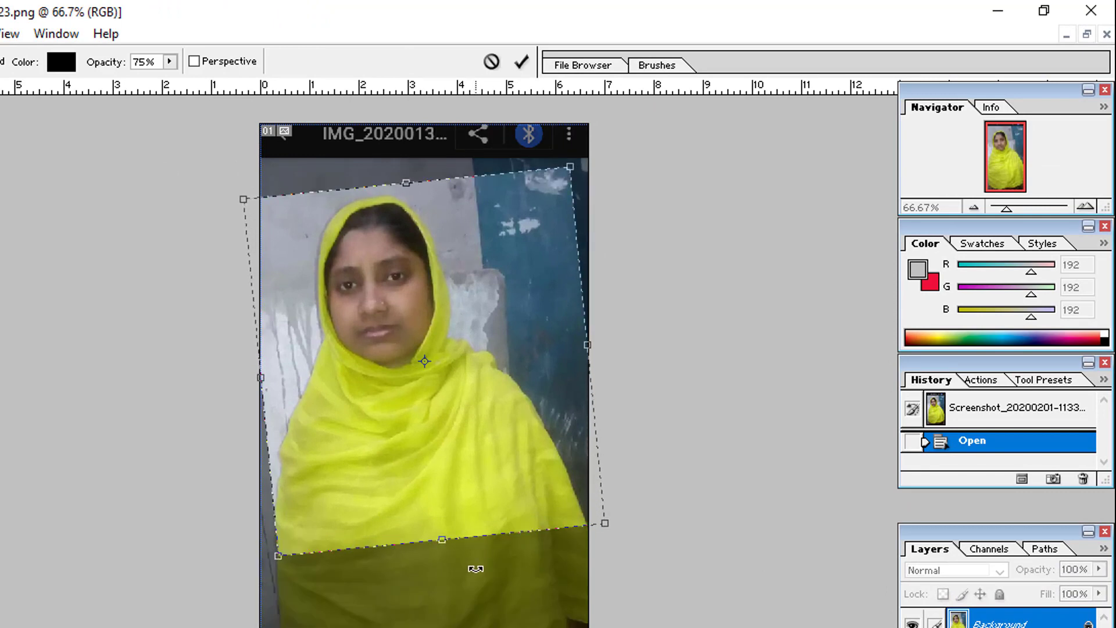
key("Return")
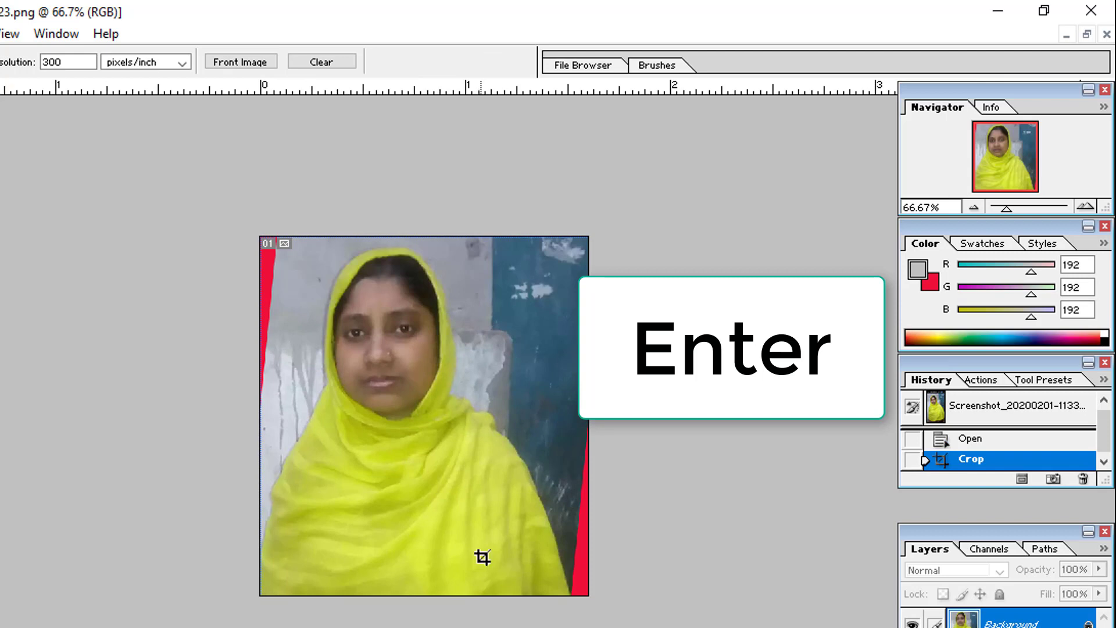
- Crop the woman's photo again with a slightly rotated frame, trimming the side and bottom edges
left_click_drag(568, 572, 568, 573)
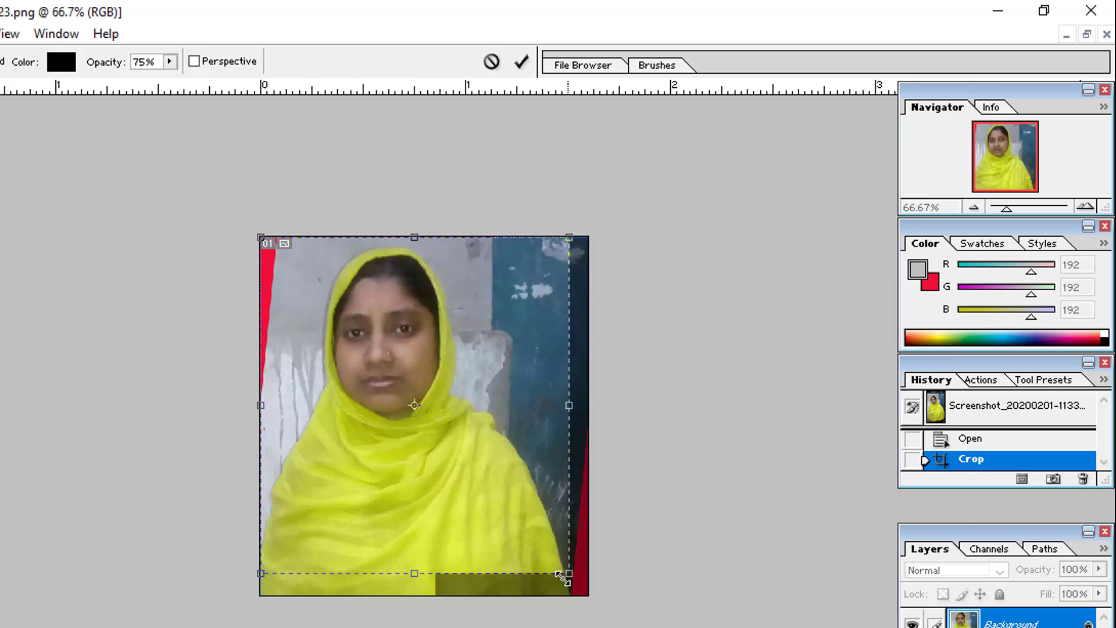
left_click_drag(429, 588, 435, 587)
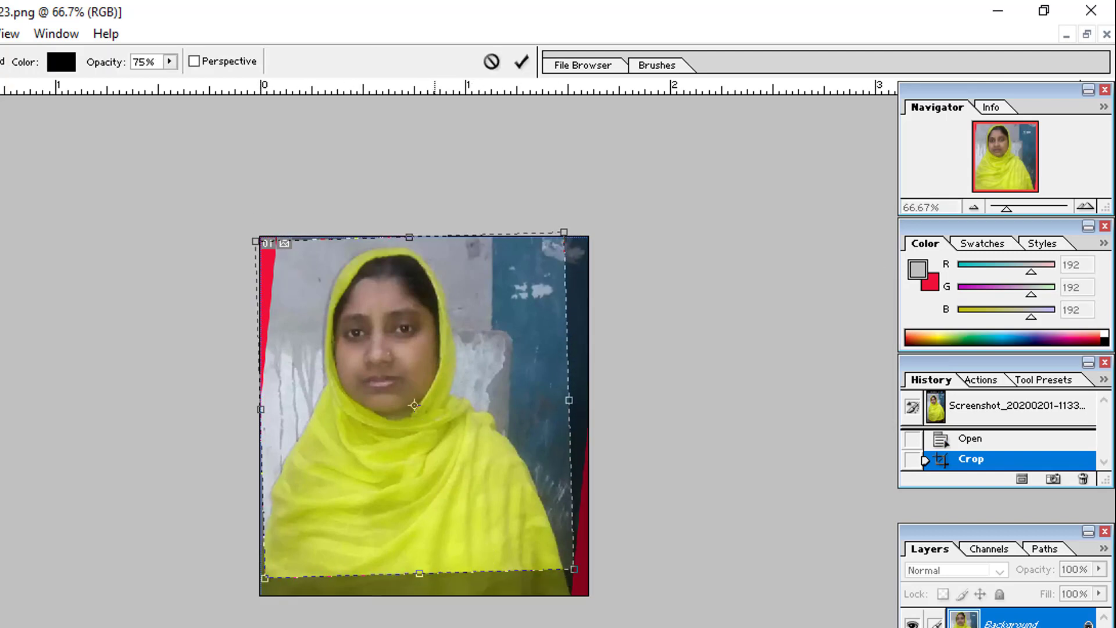
key("Return")
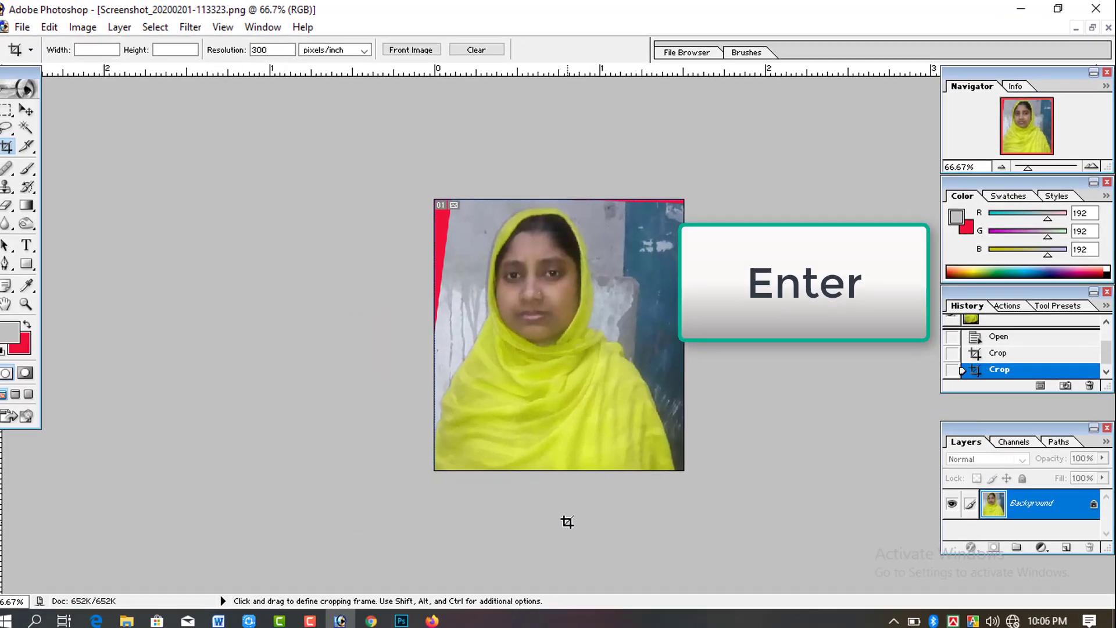
- Crop the woman's photo more tightly around her head and shoulders, cutting off most of the red edge strip
key("ctrl+space")
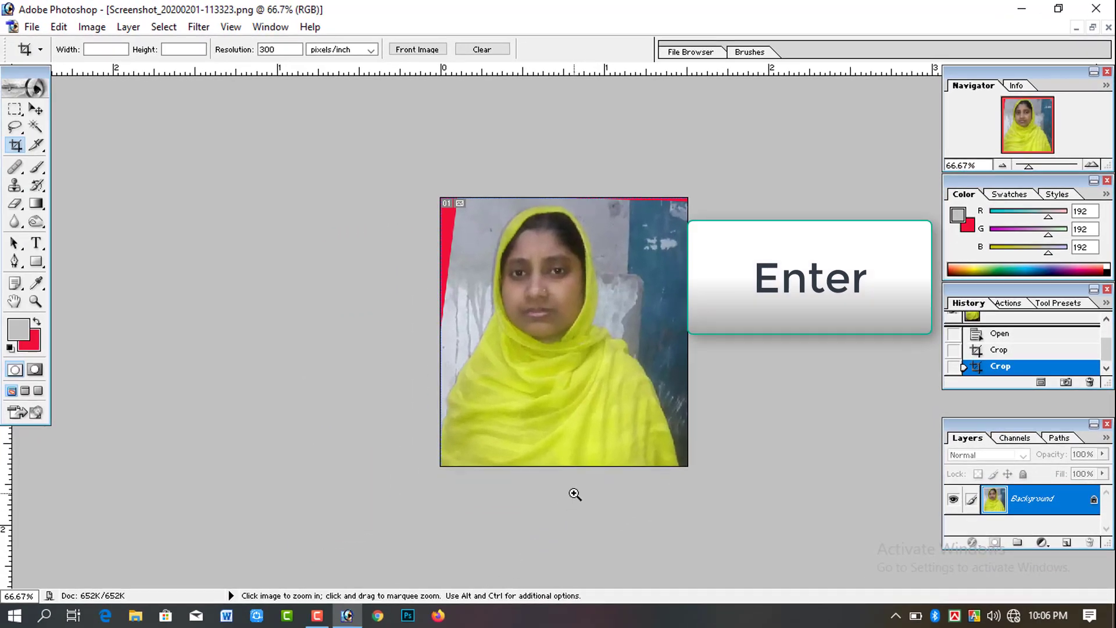
left_click(581, 385)
left_click(580, 372)
left_click(581, 372)
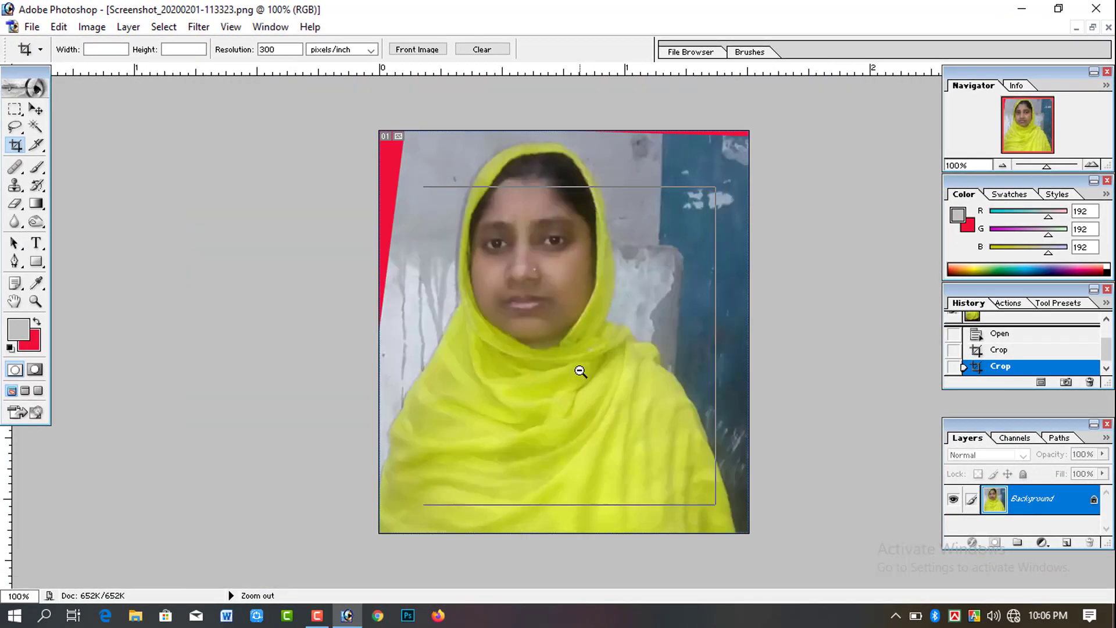
left_click(580, 370)
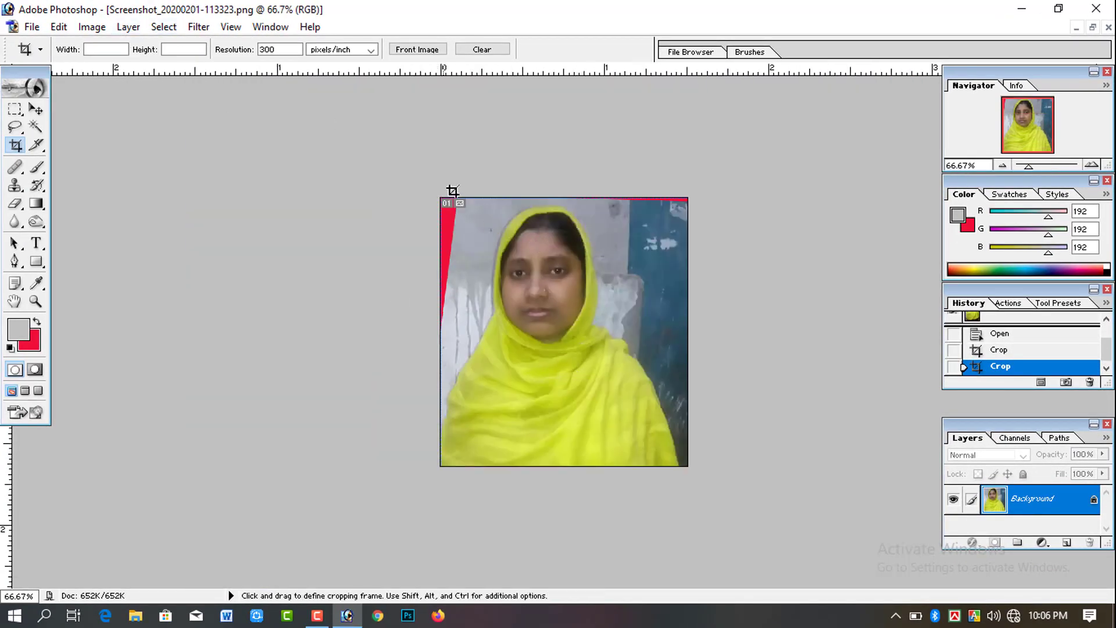
left_click_drag(593, 340, 660, 440)
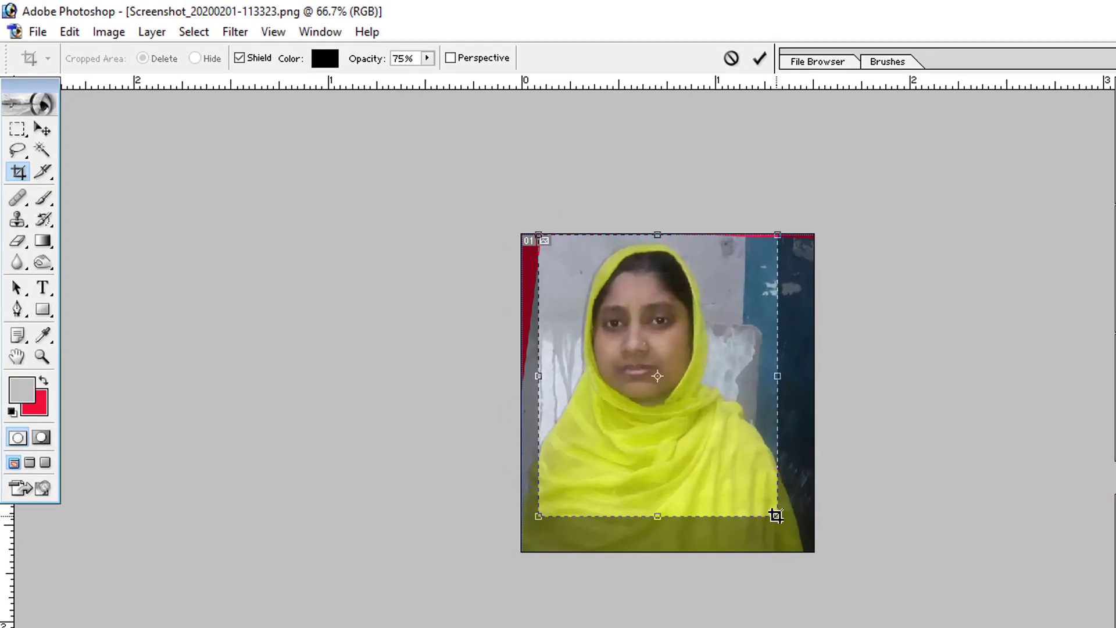
- Resize the woman's photo to a document width of 1.5 inches and the same height as the man's photo
left_click(226, 69)
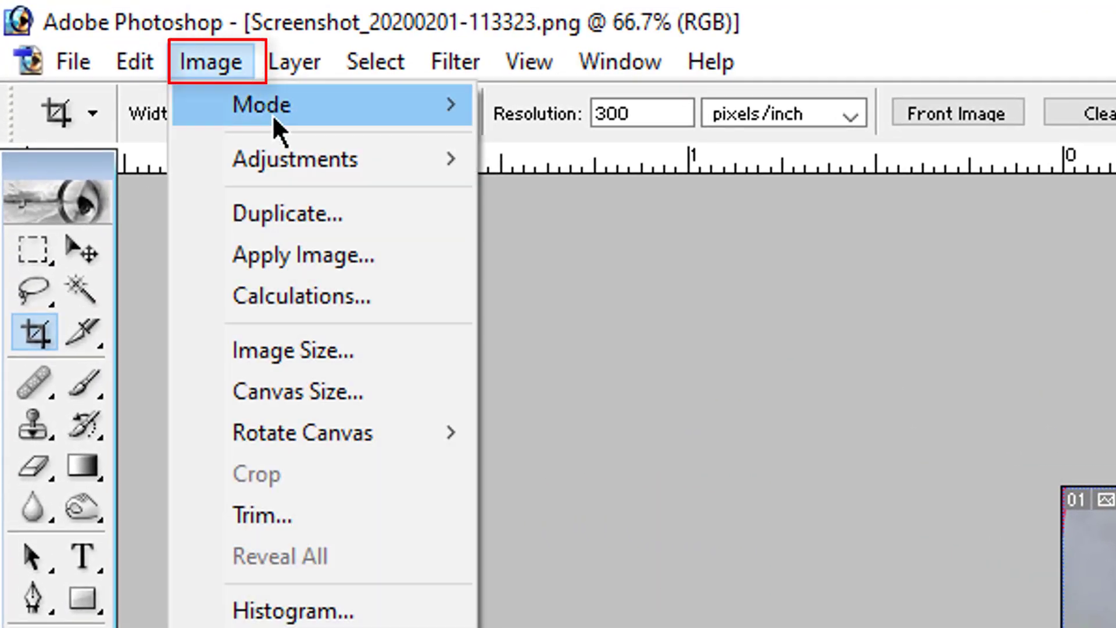
left_click(299, 350)
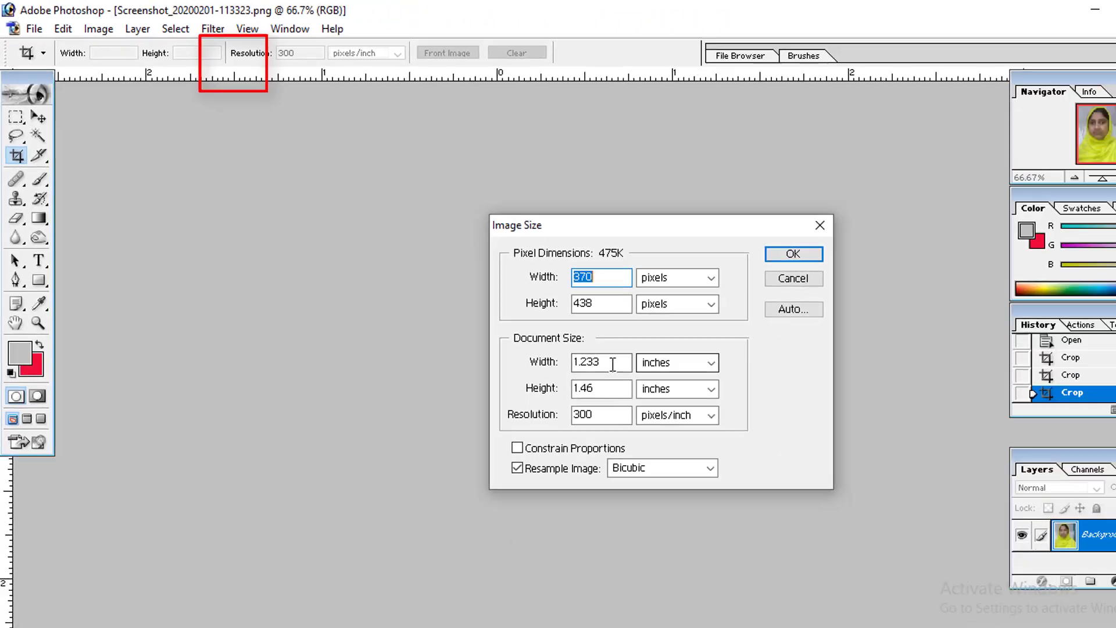
left_click_drag(616, 364, 511, 367)
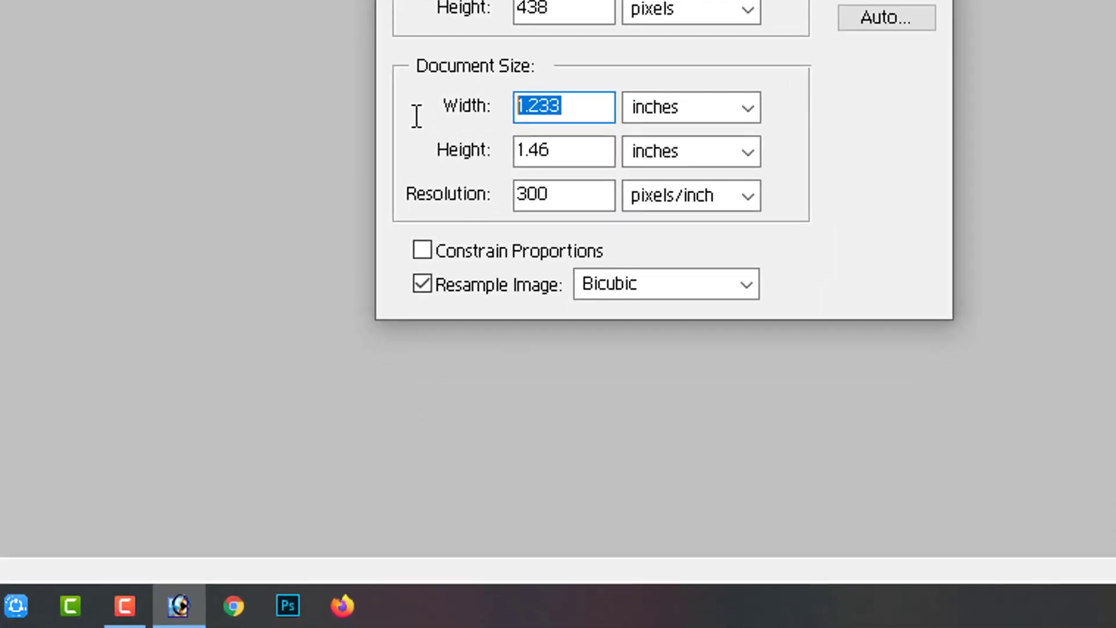
key("BackSpace")
type("1.5")
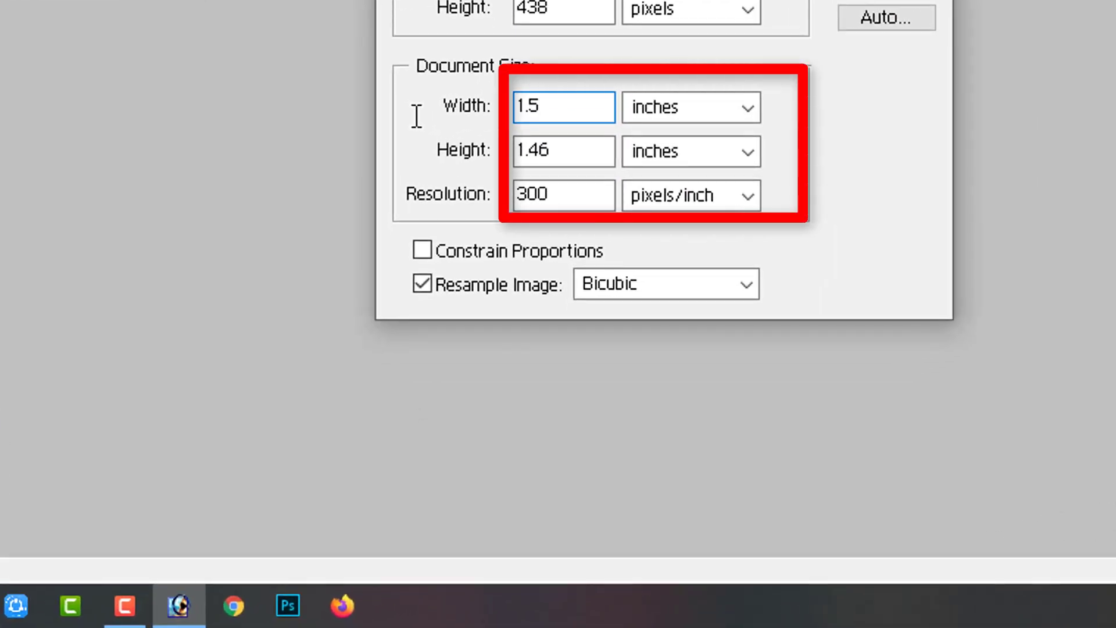
left_click_drag(611, 167, 386, 175)
key("BackSpace")
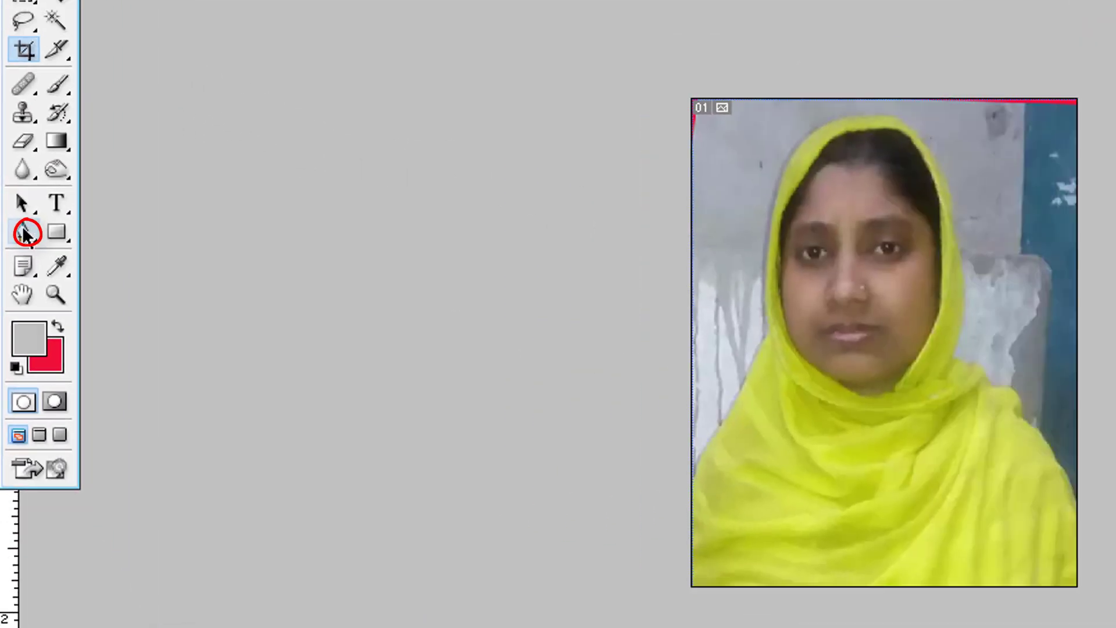
- Trace a pen path from outside the photo along the yellow scarf, over the head and down to the opposite shoulder
left_click(50, 137)
left_click(432, 437)
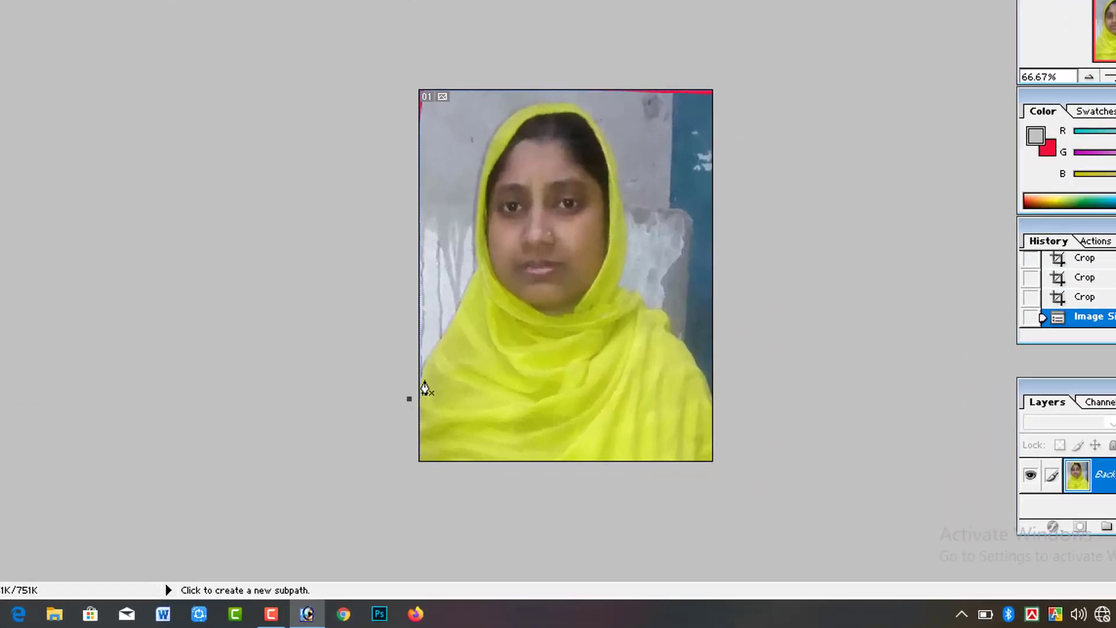
left_click(431, 363)
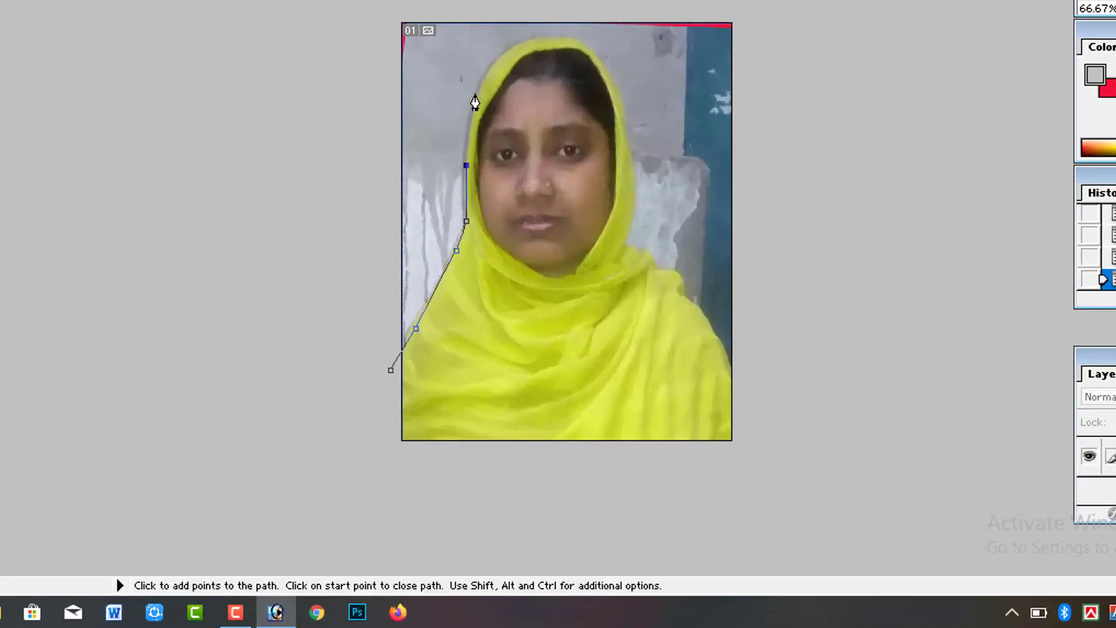
left_click(504, 53)
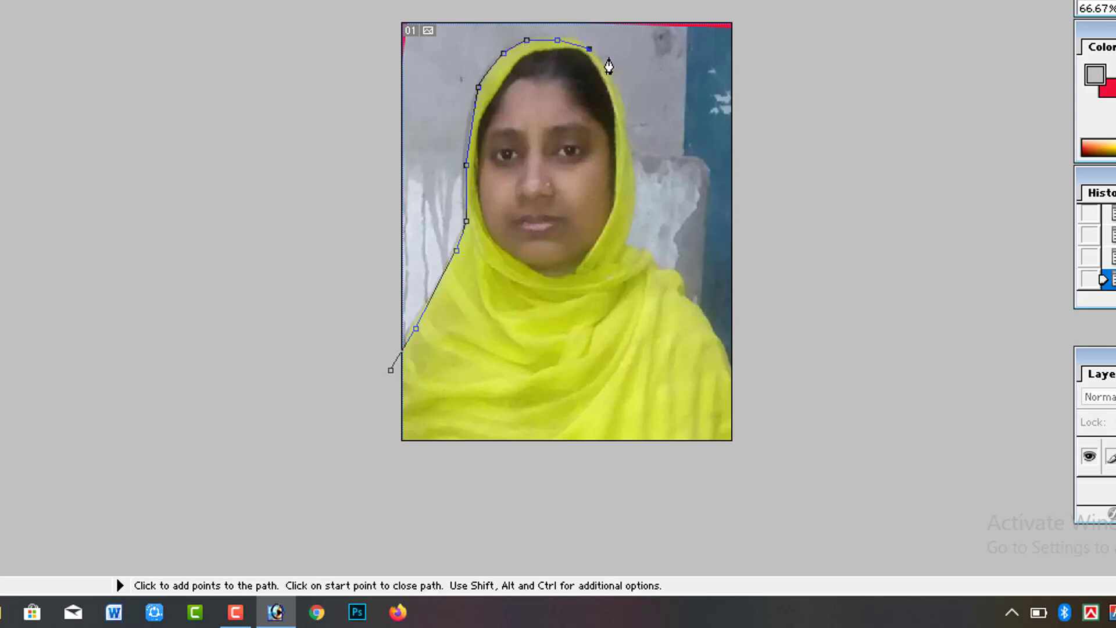
left_click(621, 100)
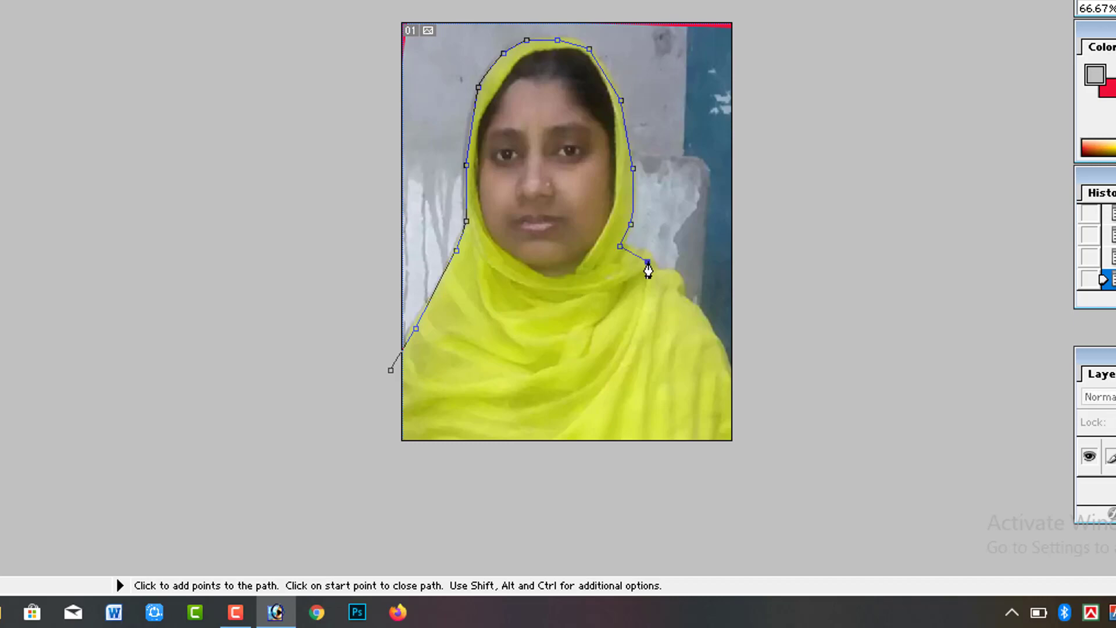
left_click(677, 278)
left_click_drag(700, 313, 732, 365)
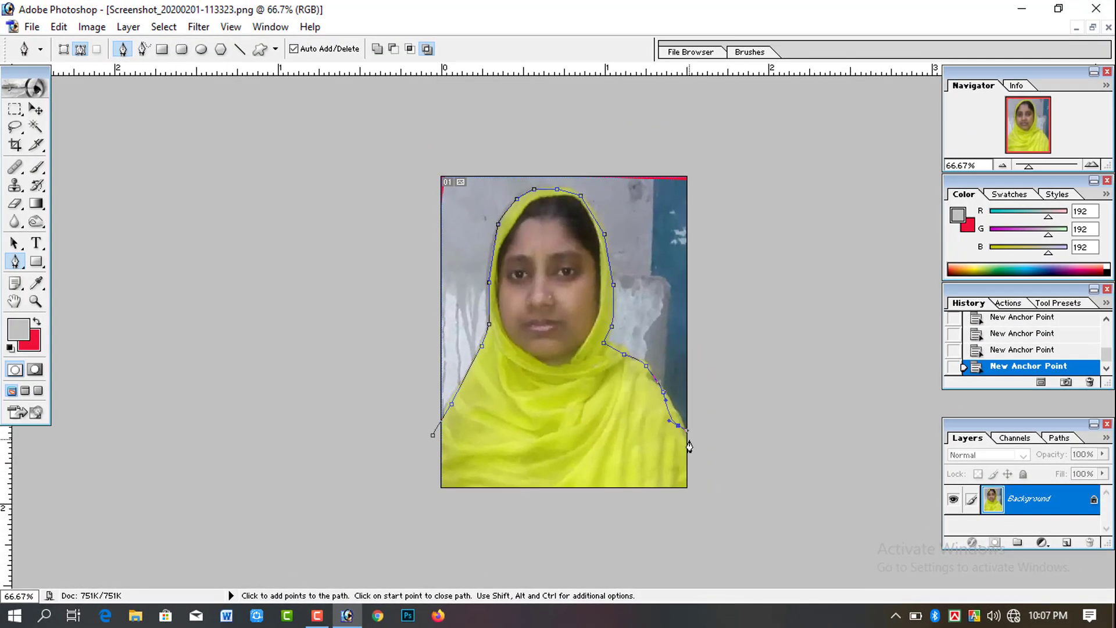
- Loop the path outside the photo below the woman to enclose her figure and convert it to a selection
left_click(688, 440)
left_click(623, 561)
left_click_drag(476, 562, 413, 551)
left_click(368, 487)
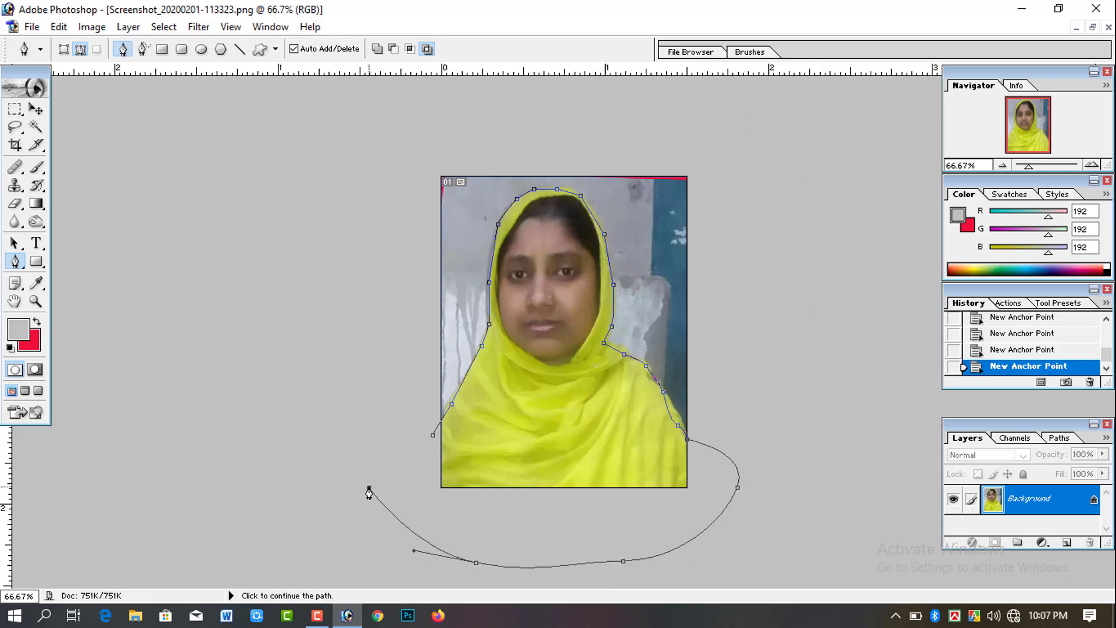
key("ctrl+Return")
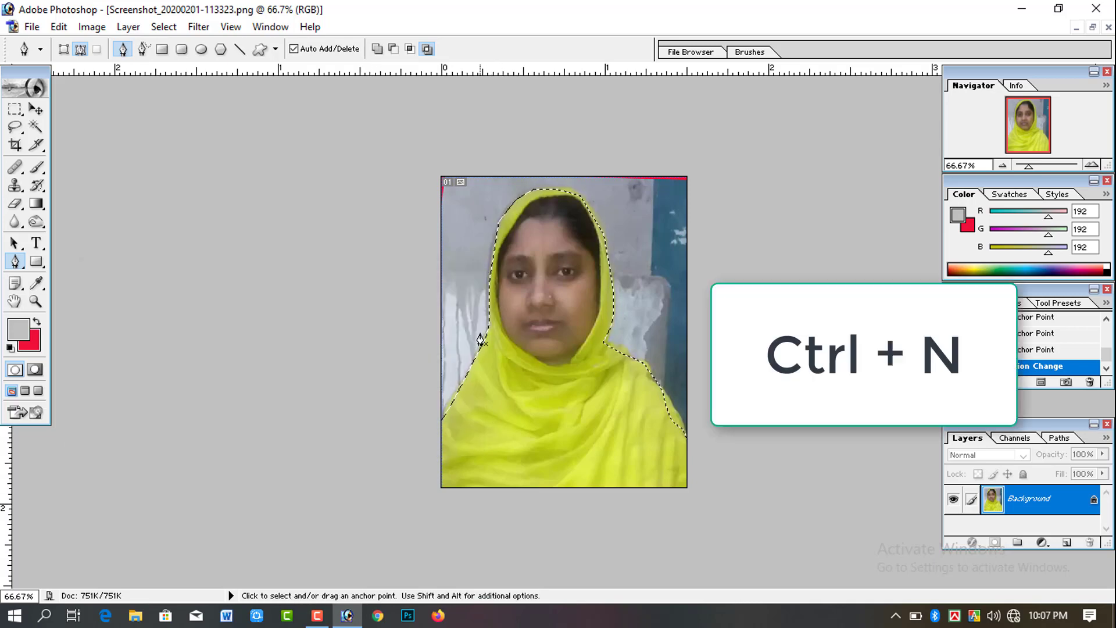
- Create a new white A4 document in RGB at 300 pixels/inch and place its window beside the two photos
key("ctrl+n")
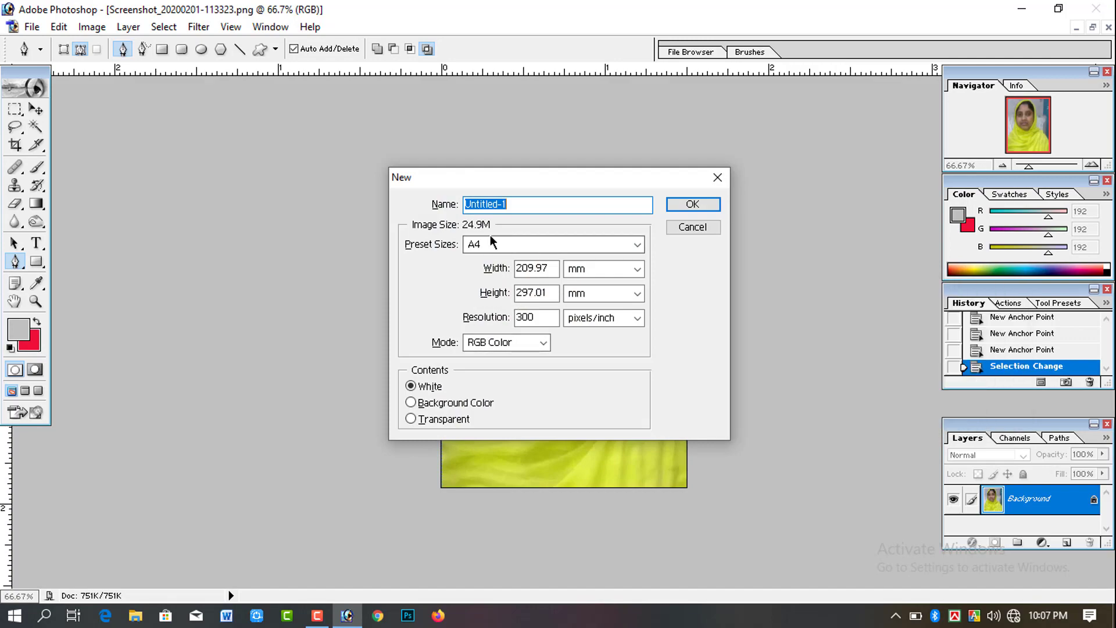
key("Return")
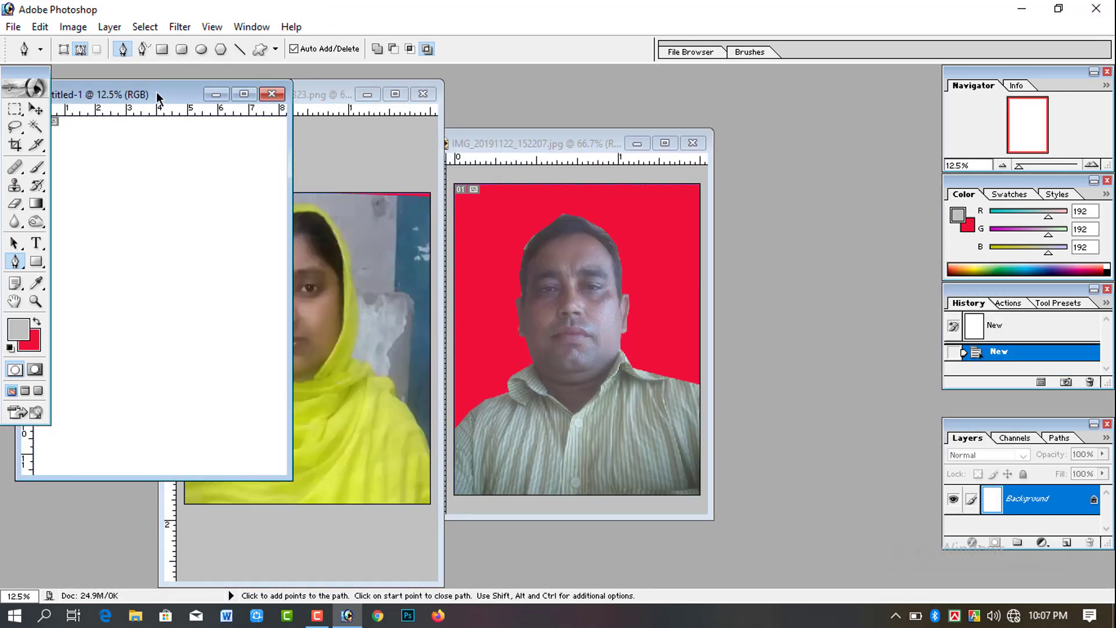
left_click_drag(157, 94, 818, 191)
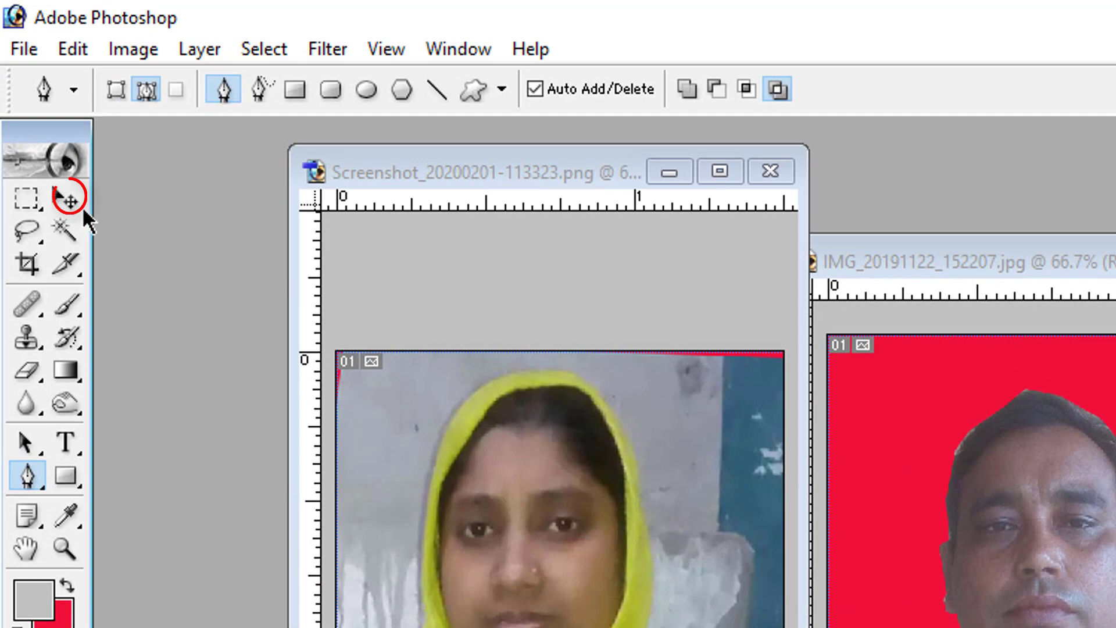
- Copy the man's photo and the woman's selected cutout into the blank A4 document with the Move tool
left_click(67, 198)
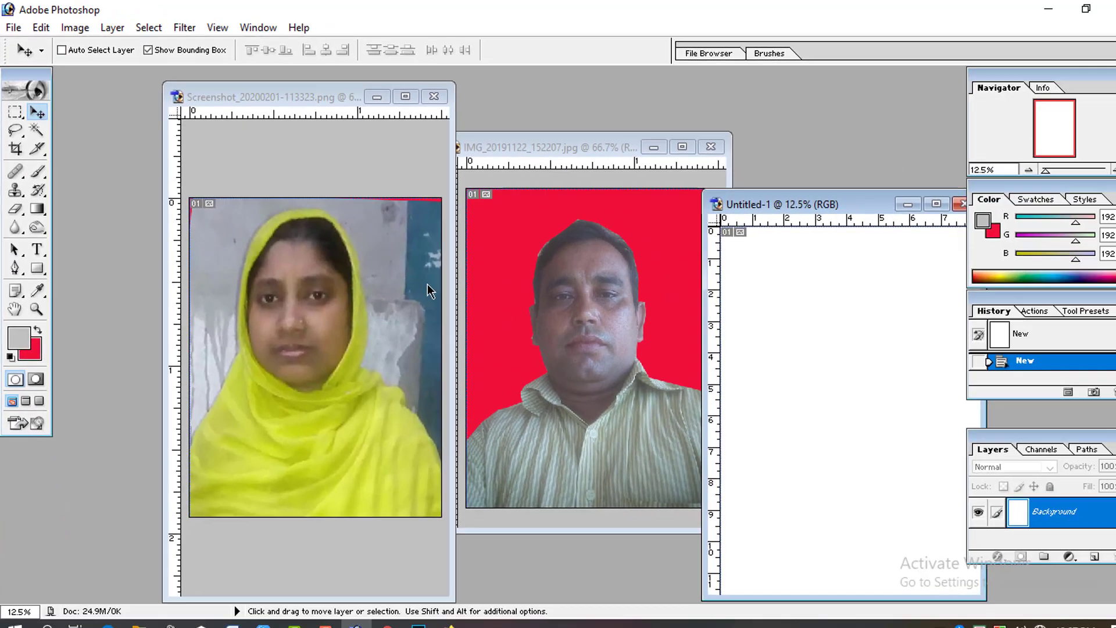
left_click(987, 577)
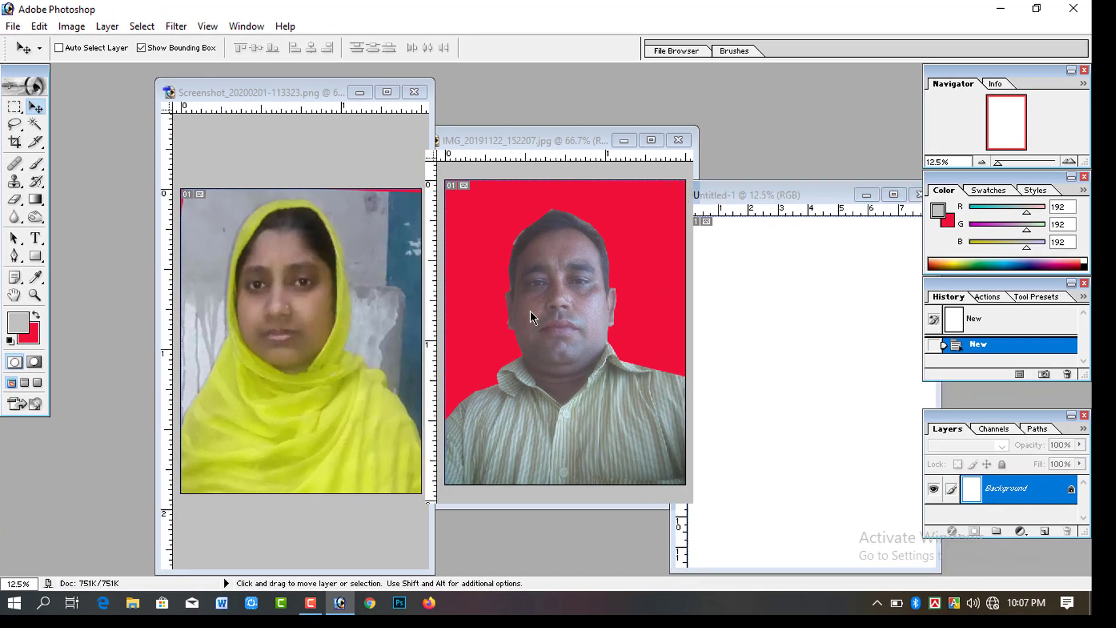
mouse_move(530, 310)
left_mouse_down()
mouse_move(915, 399)
mouse_move(822, 341)
mouse_move(827, 355)
mouse_move(794, 348)
left_mouse_up()
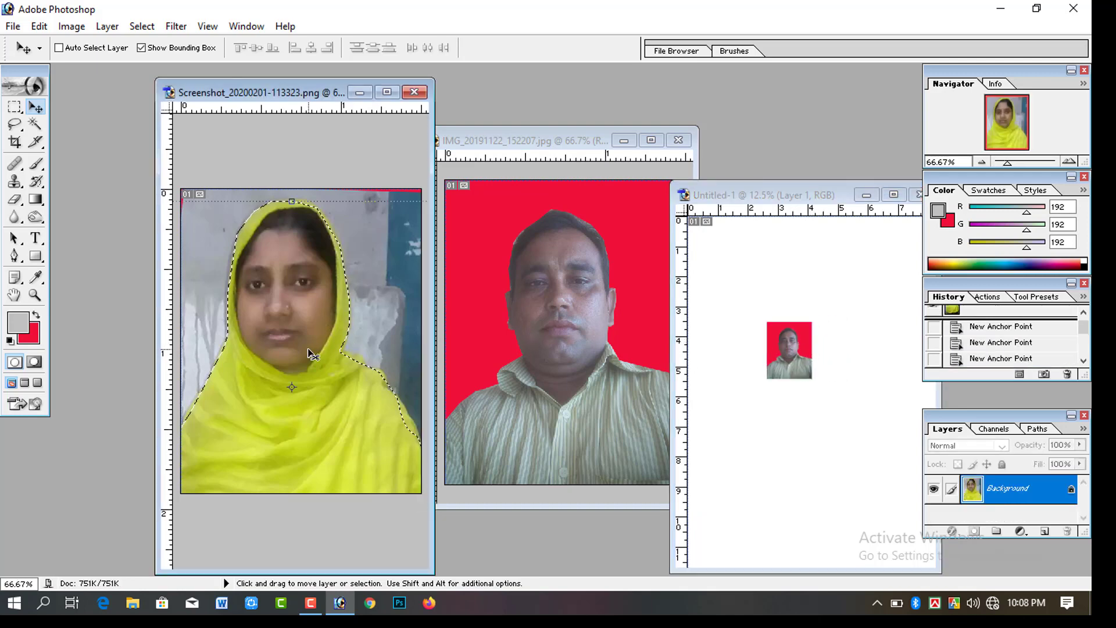
mouse_move(311, 353)
left_mouse_down()
mouse_move(848, 389)
mouse_move(828, 360)
left_mouse_up()
- Maximize the A4 document and select the woman's cutout layer, Layer 2, with the Move tool
left_click_drag(823, 203, 648, 203)
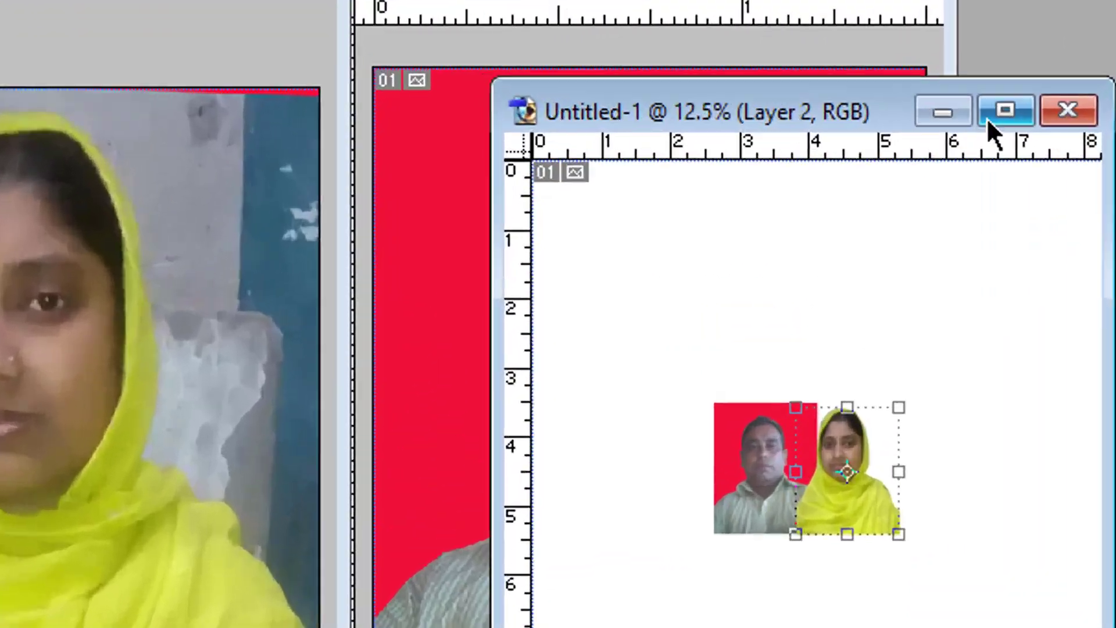
left_click(985, 117)
key("z")
left_click(852, 472)
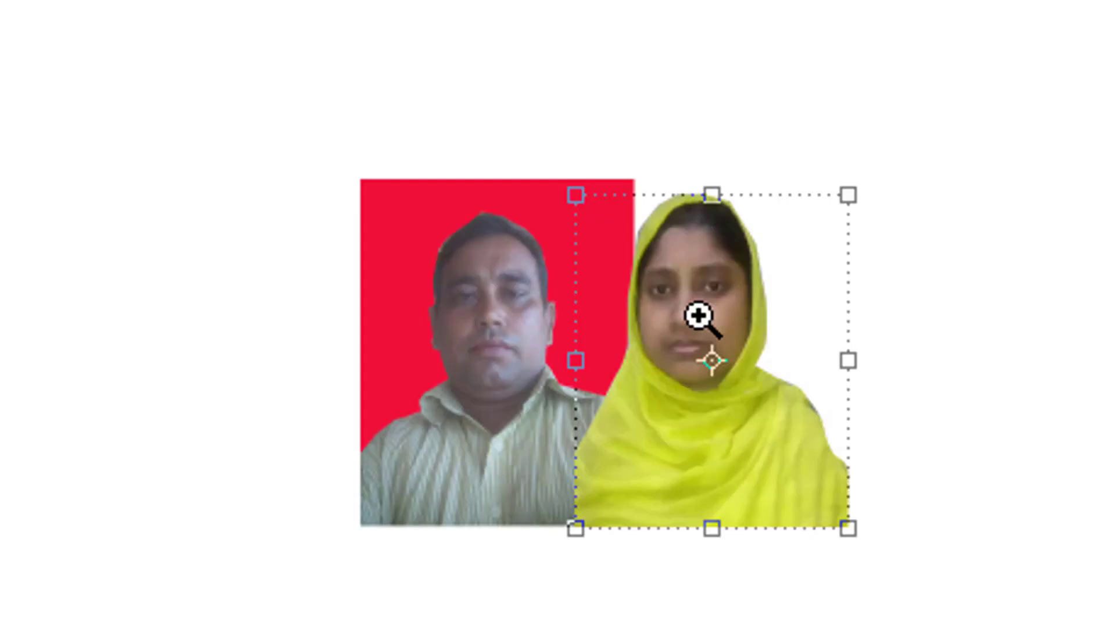
key("v")
right_click(672, 316)
left_click(709, 354)
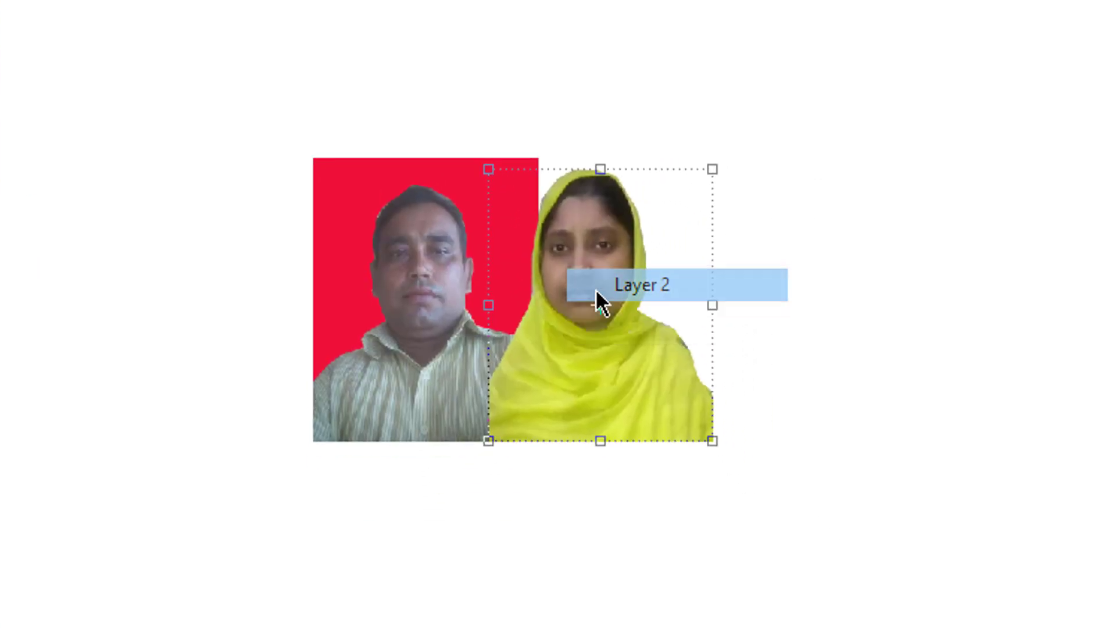
right_click(572, 260)
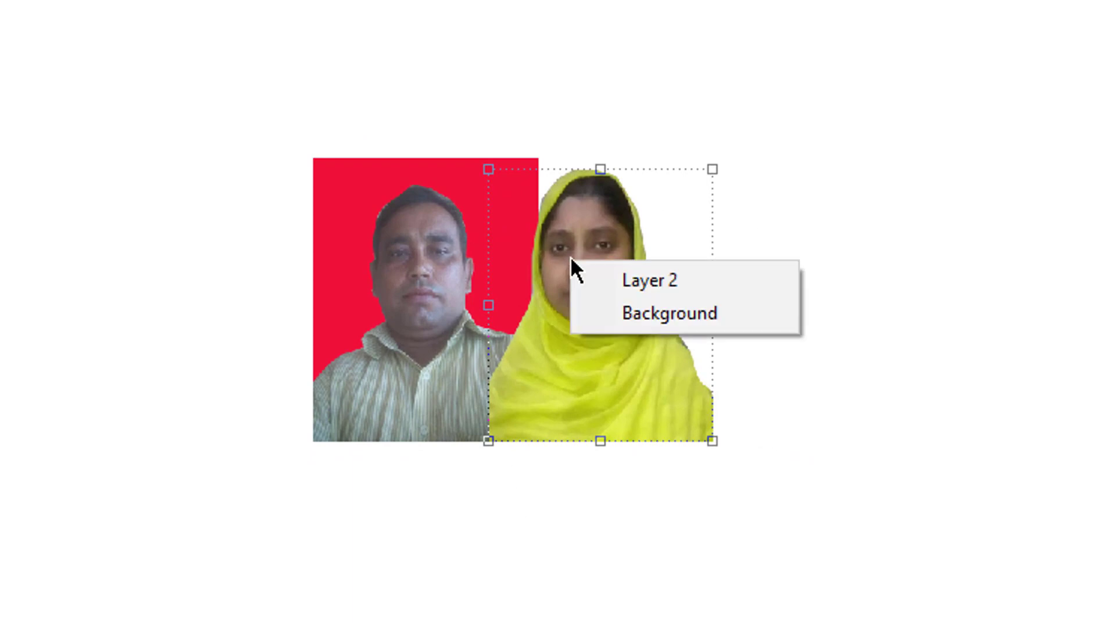
left_click(634, 275)
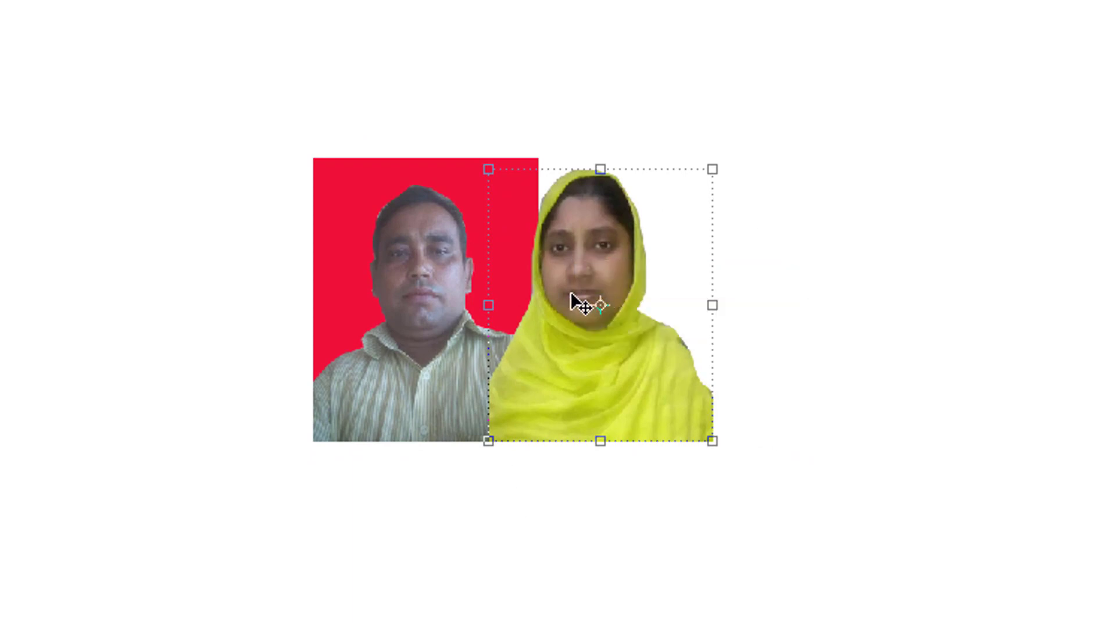
- Scale the woman's cutout down slightly beside the man's photo and apply the transform
left_click_drag(489, 169, 498, 179)
key("Return")
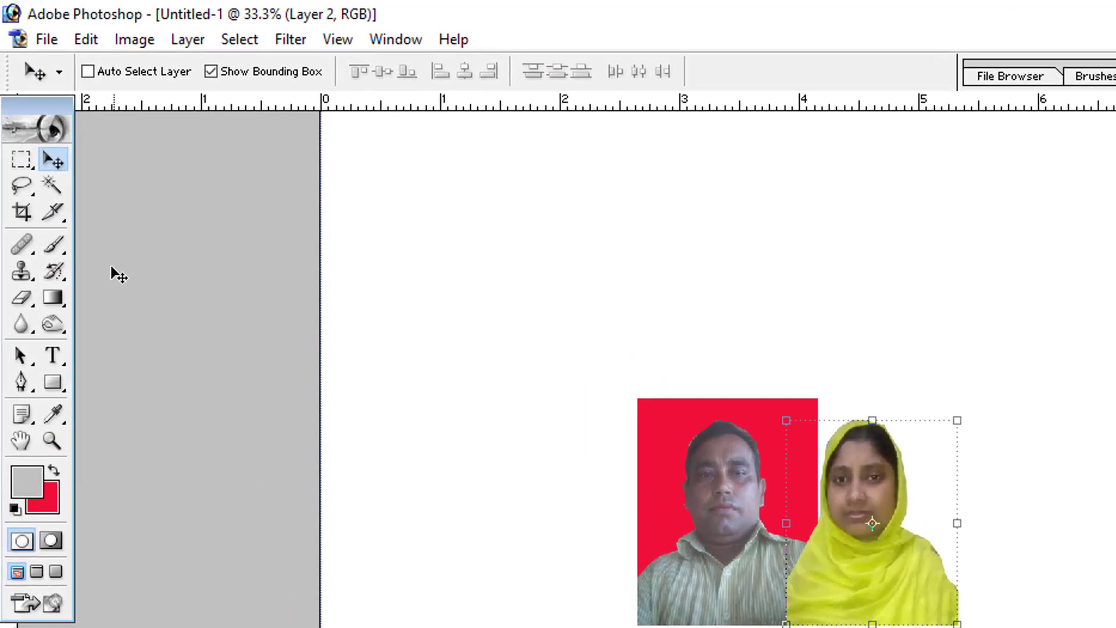
- Set the Crop tool to a width of 2 in and a height of 1.5 in at 300 pixels/inch
left_click(24, 224)
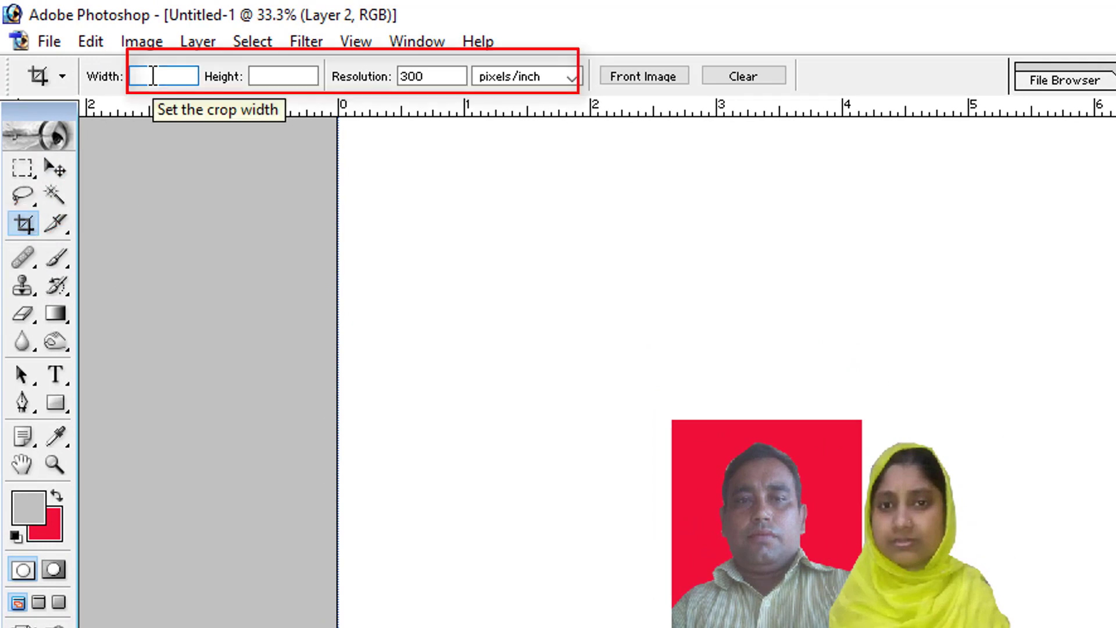
type("2")
left_click(269, 74)
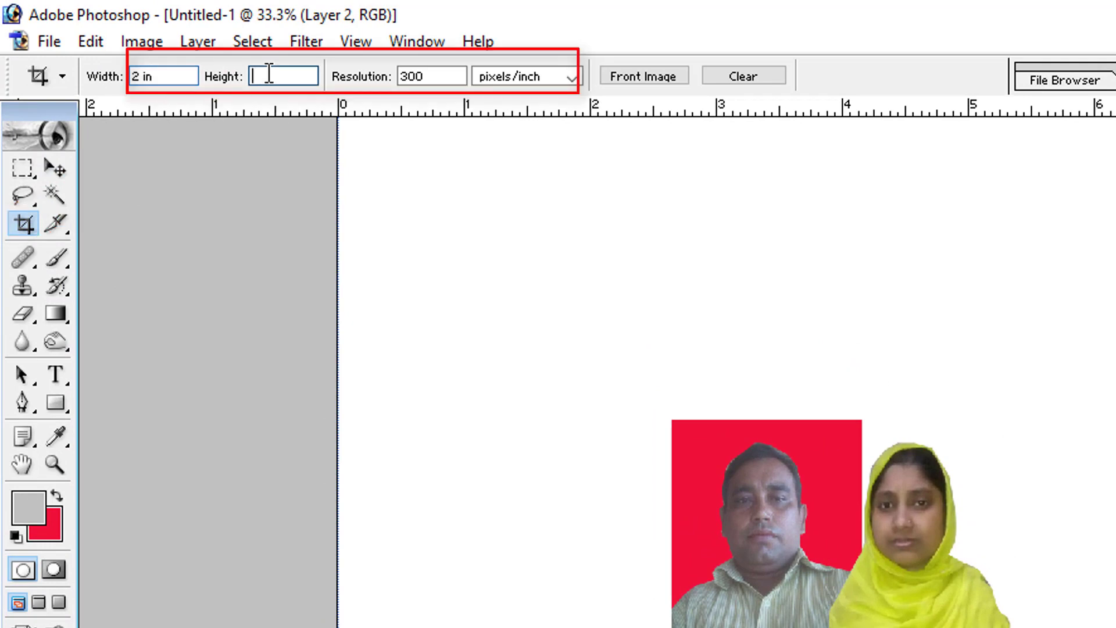
type("1.5")
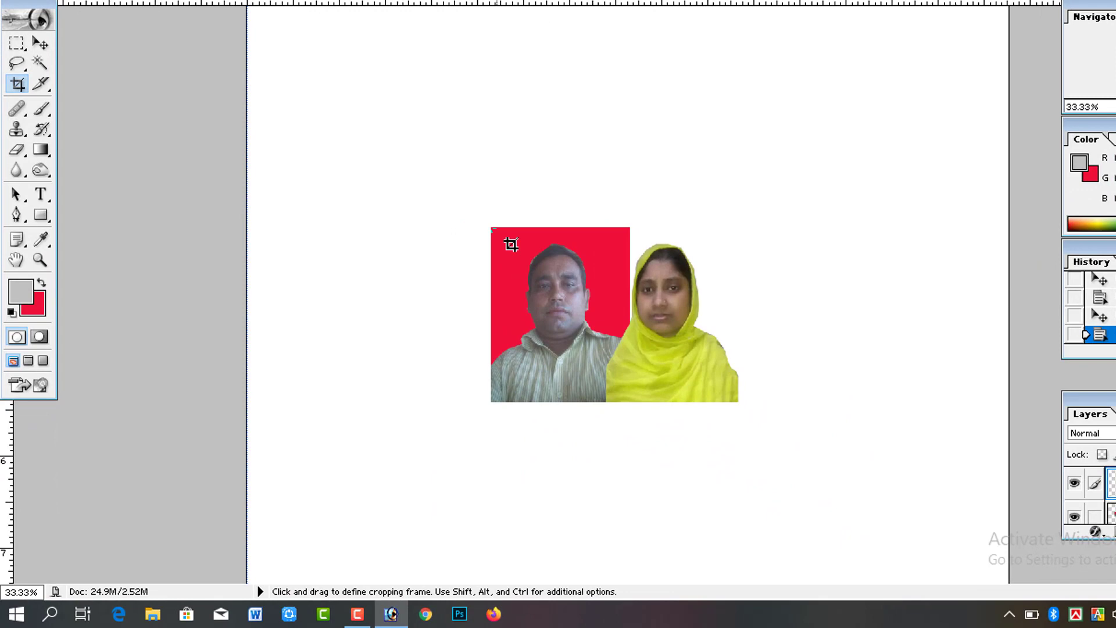
- Crop the document around the man and woman, aligning the frame with the red photo's outer edge and leaving a thin white strip above it
left_click_drag(435, 274, 644, 424)
mouse_move(832, 365)
left_mouse_down()
mouse_move(815, 346)
mouse_move(845, 371)
left_mouse_up()
left_click_drag(637, 336, 630, 335)
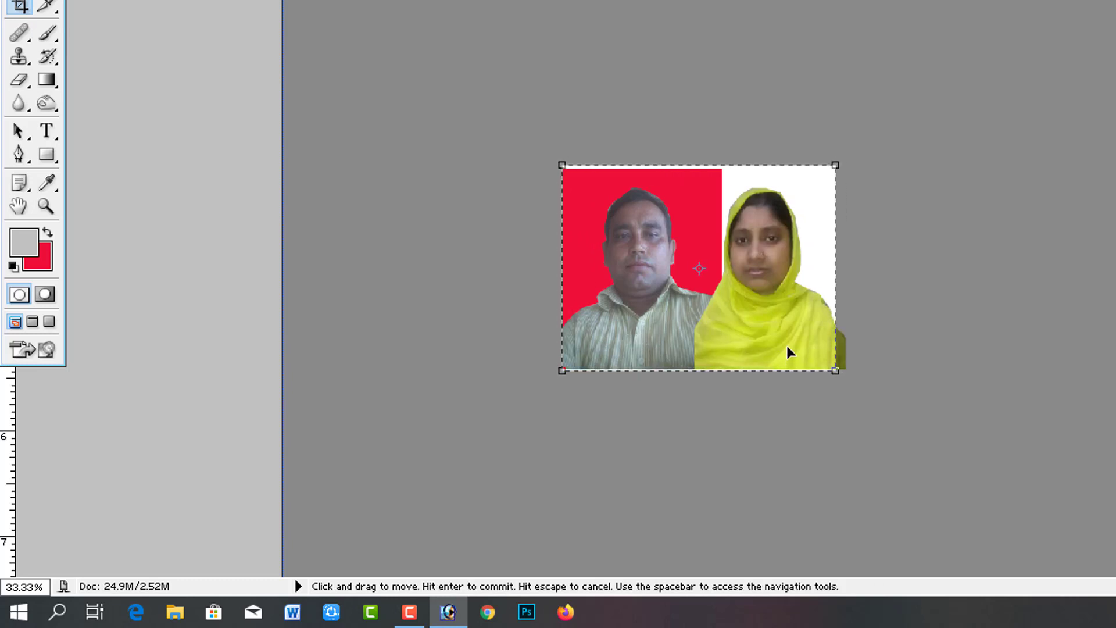
left_click_drag(786, 345, 788, 340)
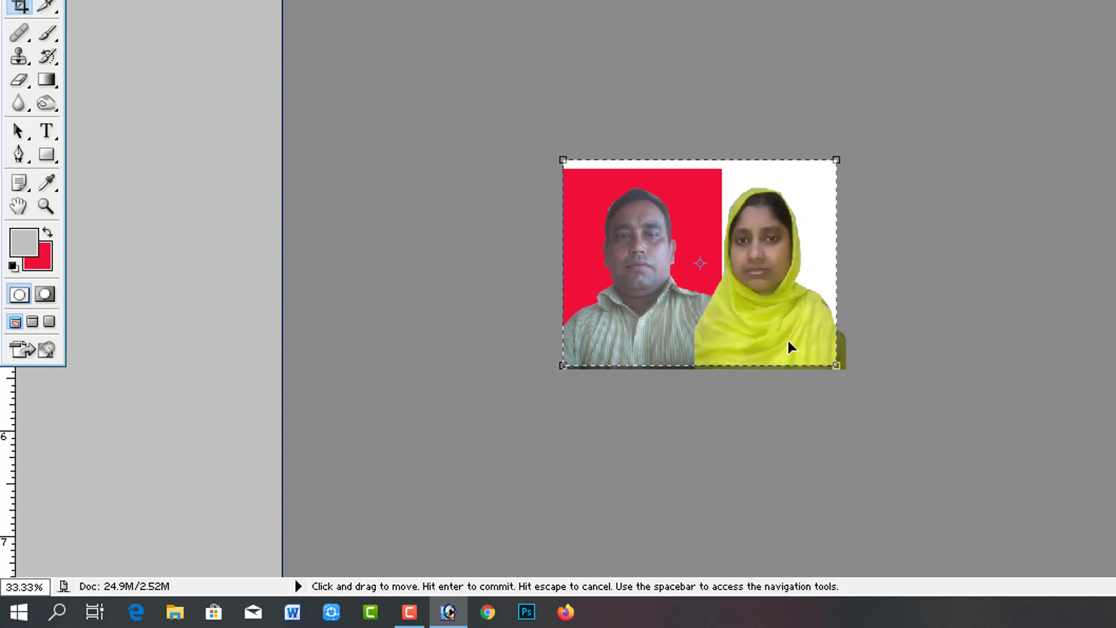
key("Return")
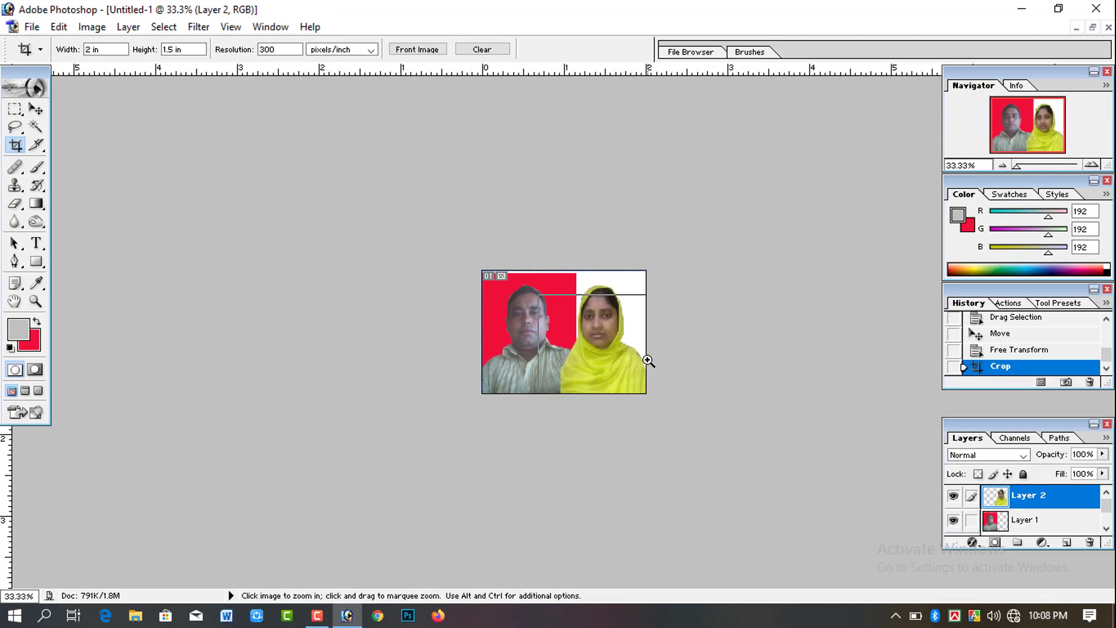
- Merge the visible man and woman layers into the Background layer with Merge Visible
left_click(674, 349, "ctrl")
left_click(674, 349, "ctrl")
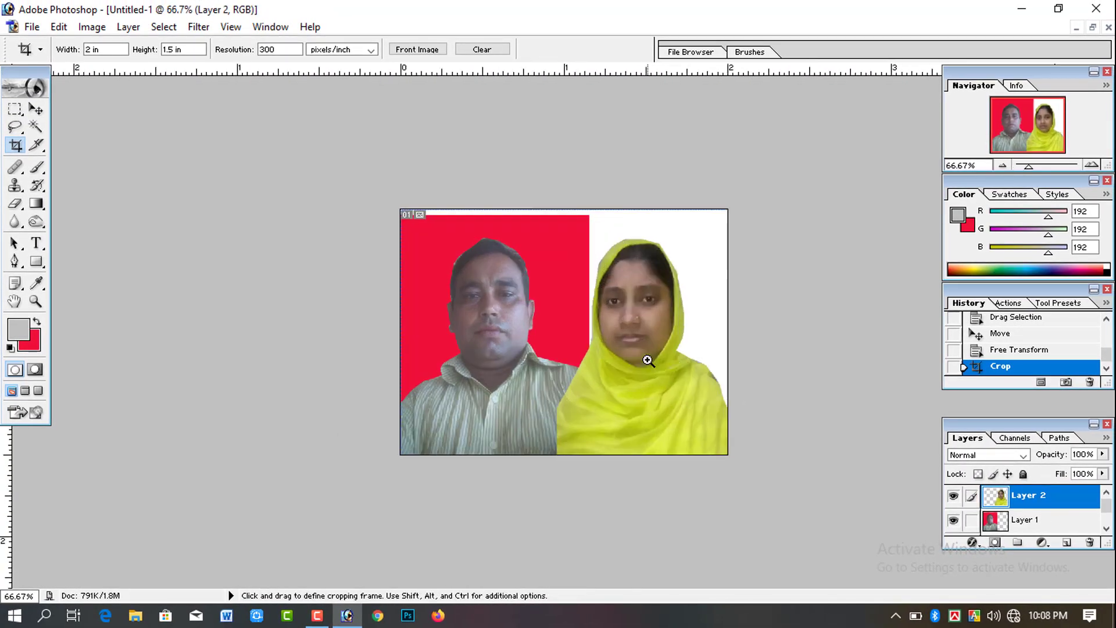
left_click(34, 128)
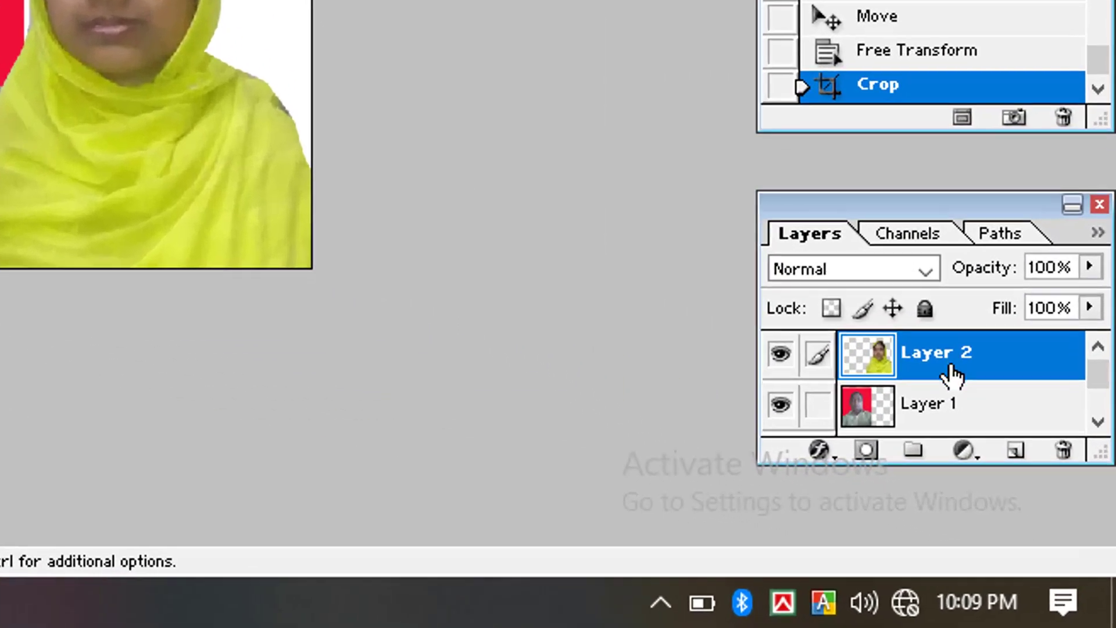
scroll(1025, 517, "down", 1)
scroll(910, 384, "up", 1)
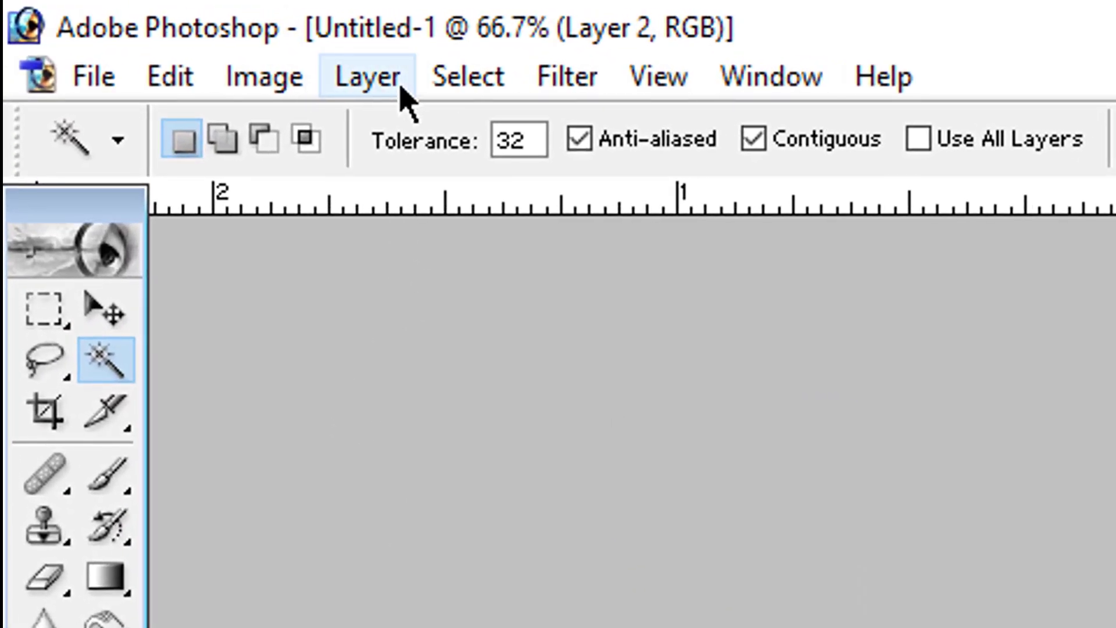
left_click(138, 27)
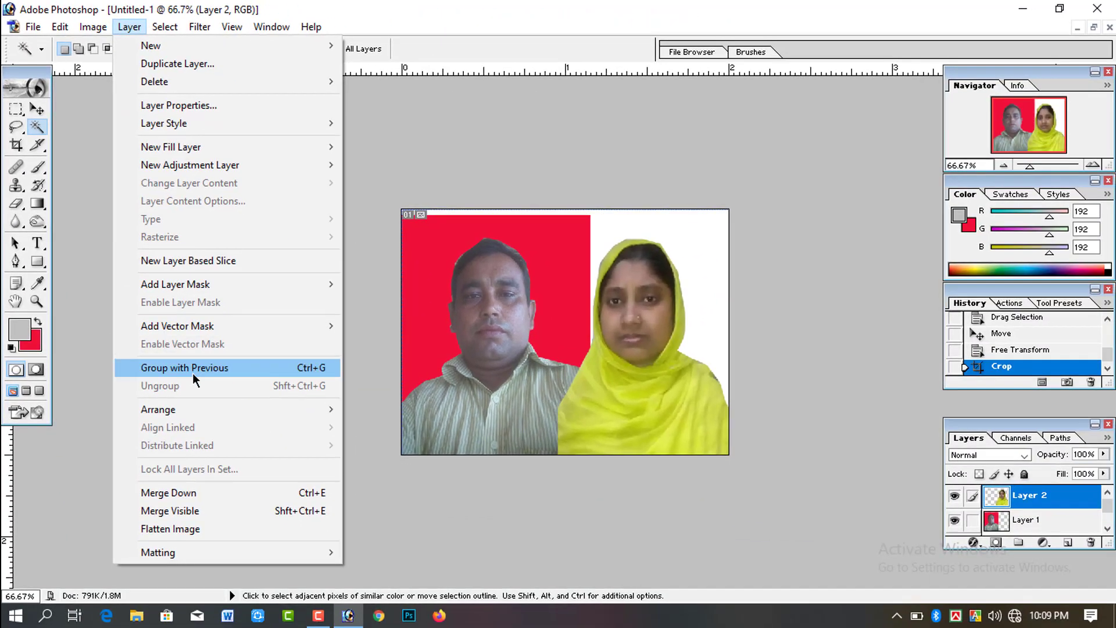
left_click(217, 510)
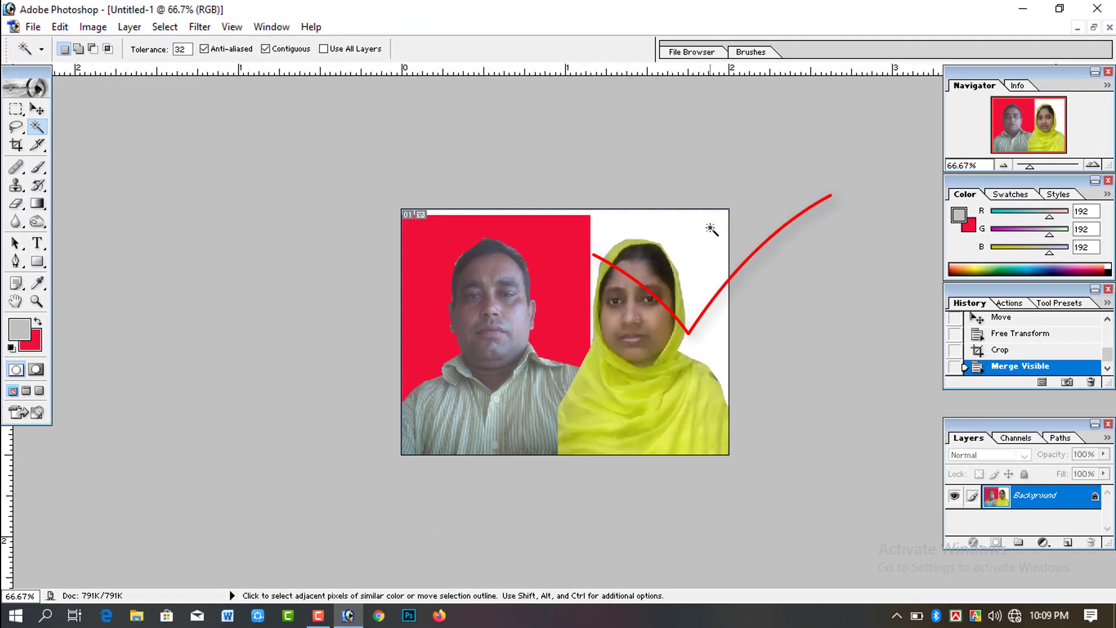
- Clear the white area around the couple to the red background color with the Magic Wand, and refill the whole backdrop the same way
left_click(712, 229)
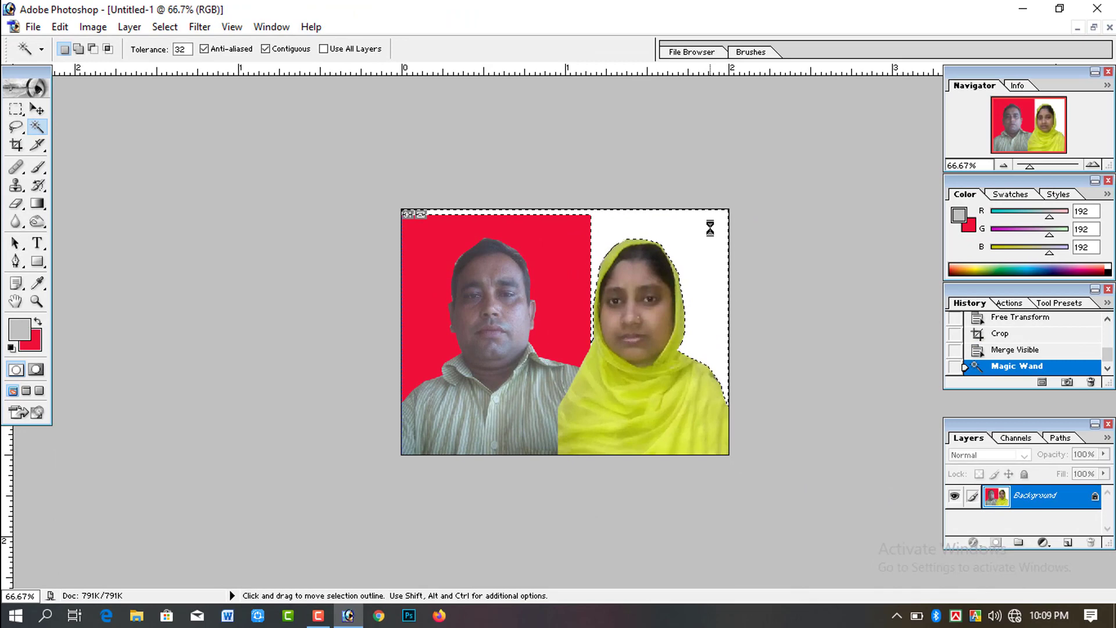
key("BackSpace")
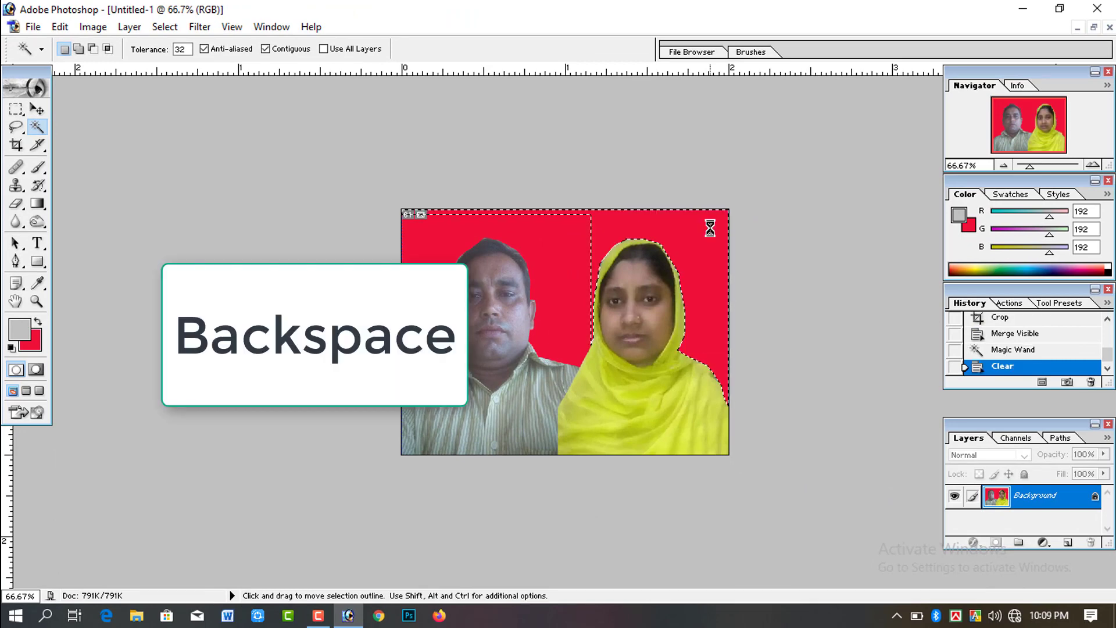
key("ctrl+d")
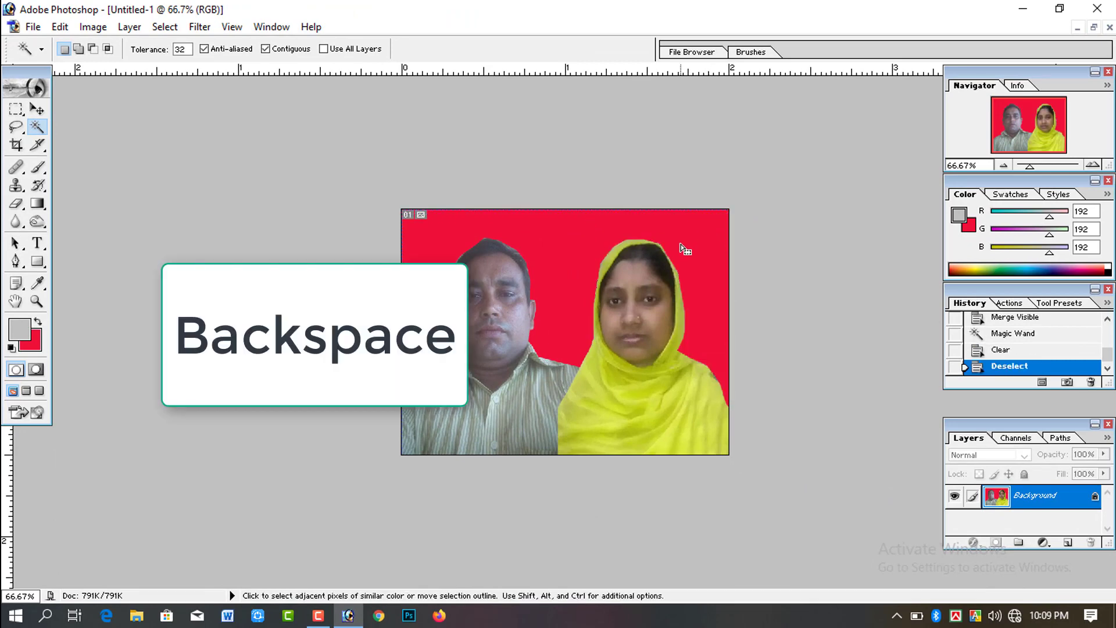
left_click(586, 247)
key("BackSpace")
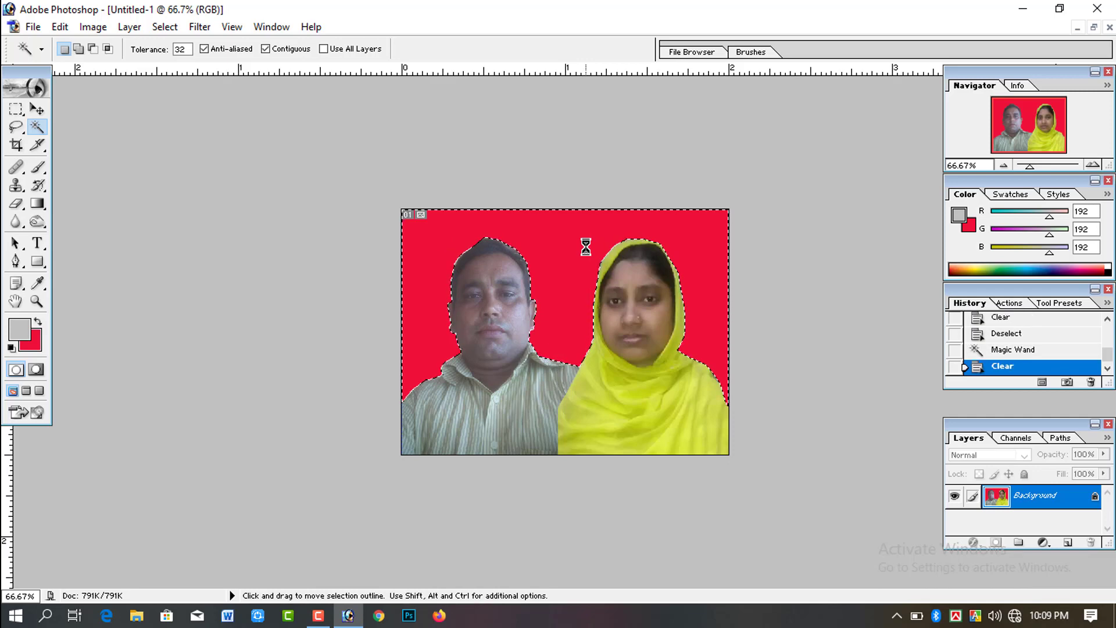
key("ctrl+d")
- Brighten the joint photo with a Curves adjustment on the RGB channel, moving a midpoint to input 122, output 147
key("ctrl+space")
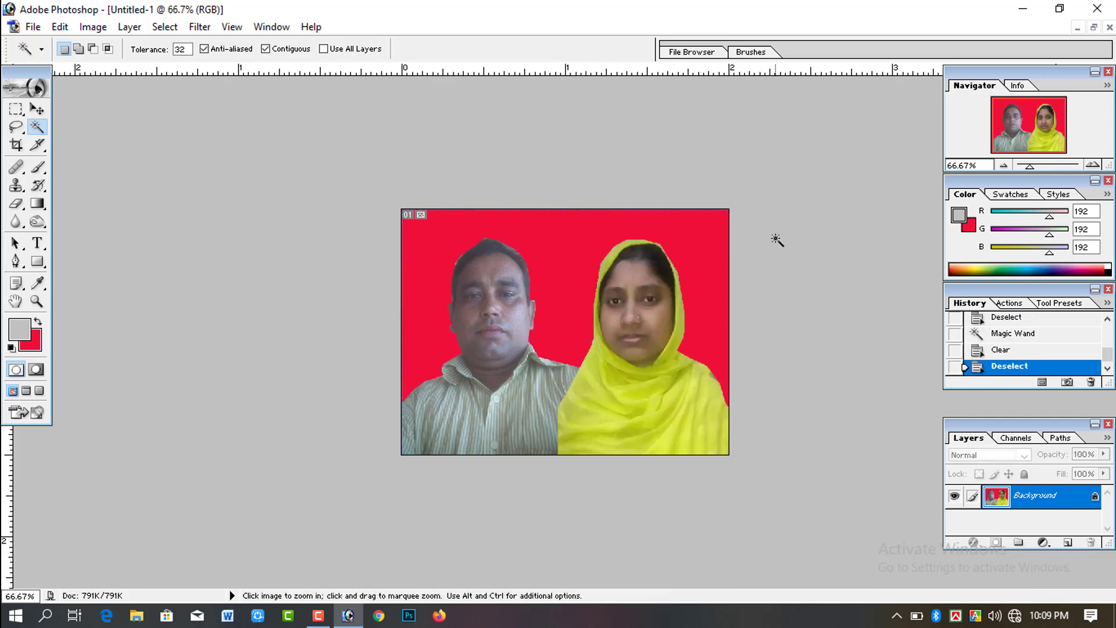
left_click(777, 239, "ctrl")
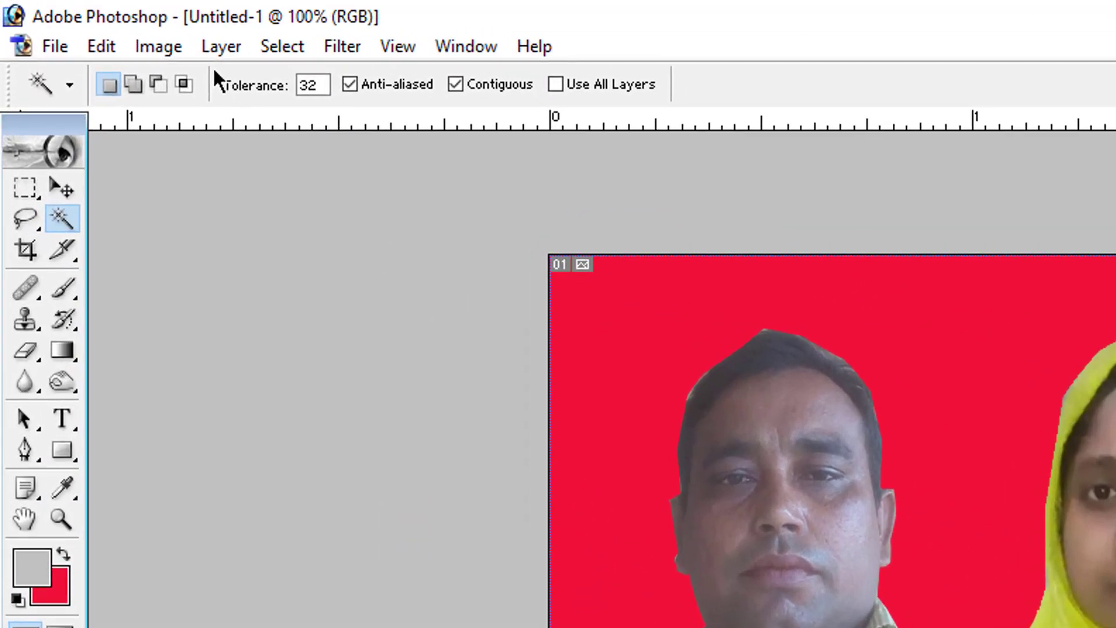
left_click(170, 46)
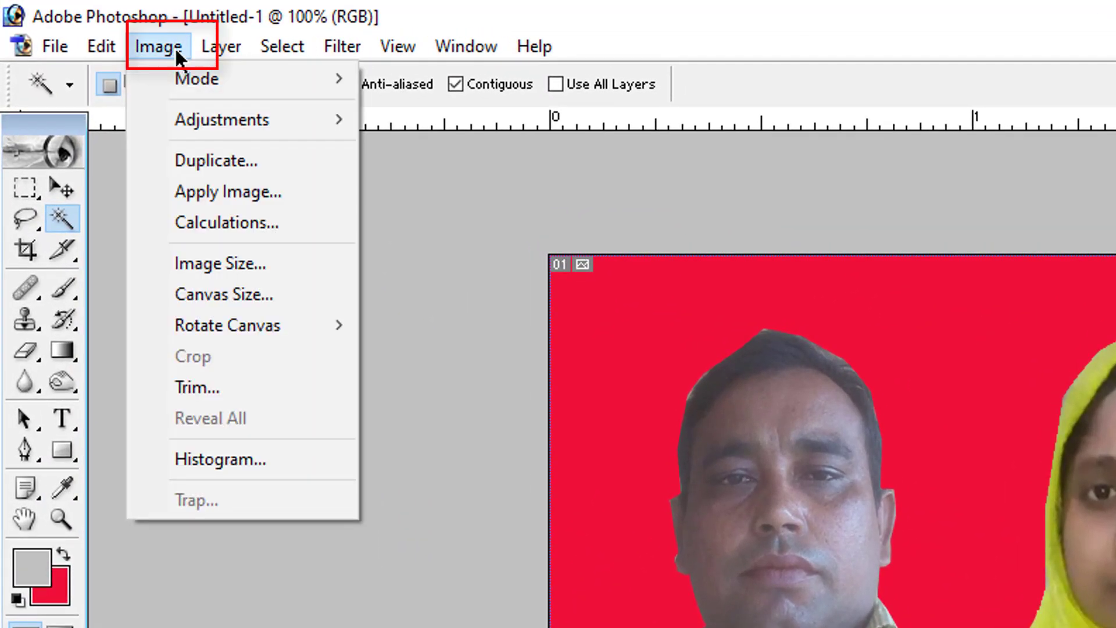
mouse_move(226, 106)
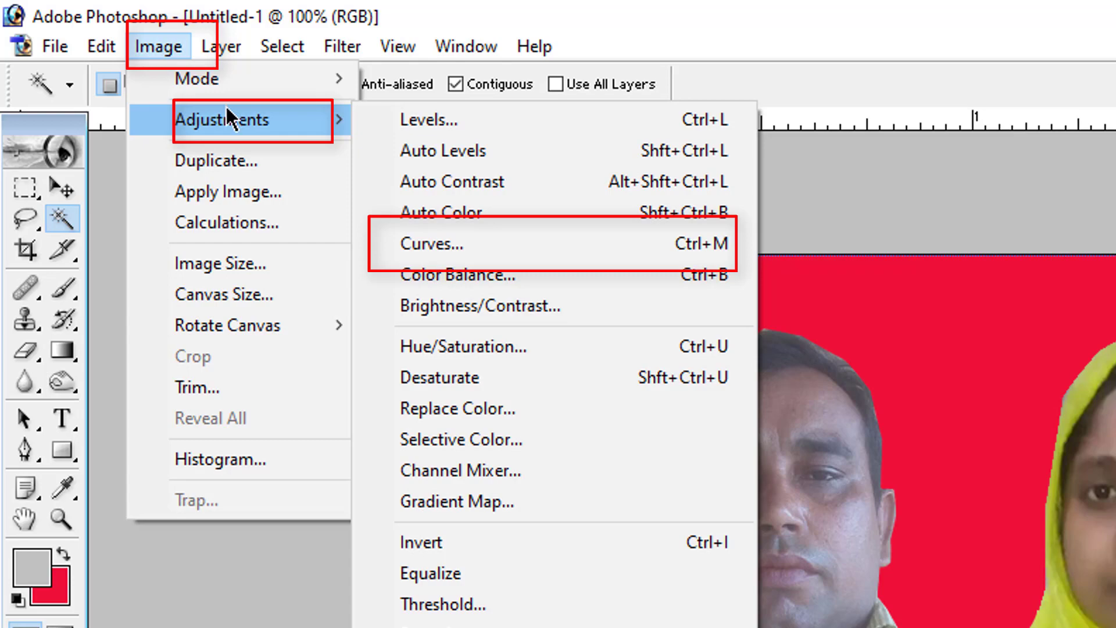
left_click(545, 242)
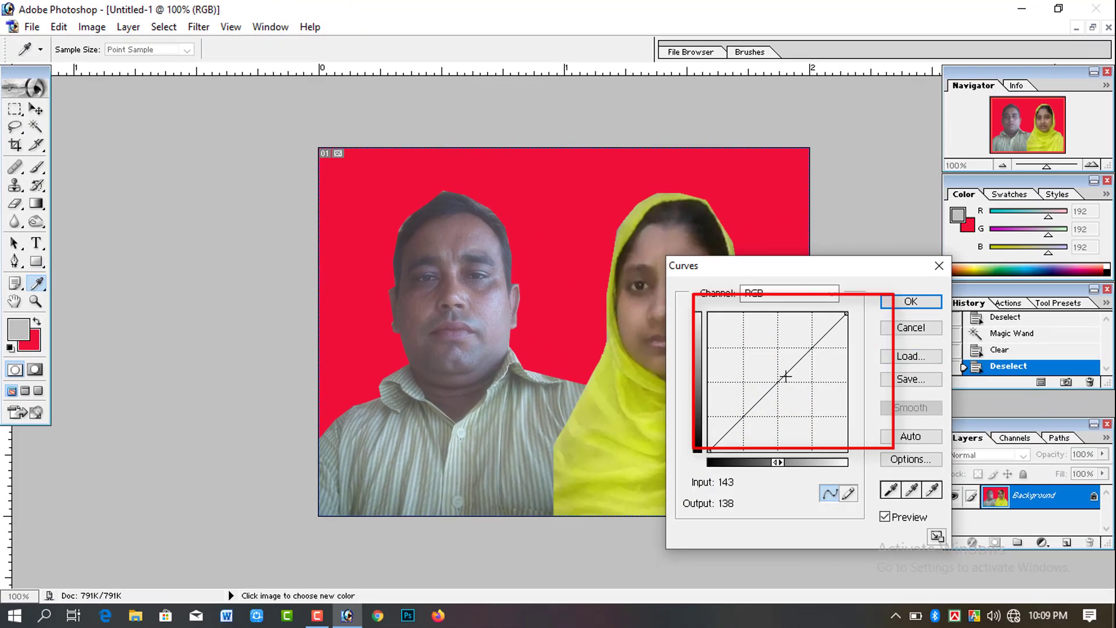
left_click_drag(785, 377, 774, 371)
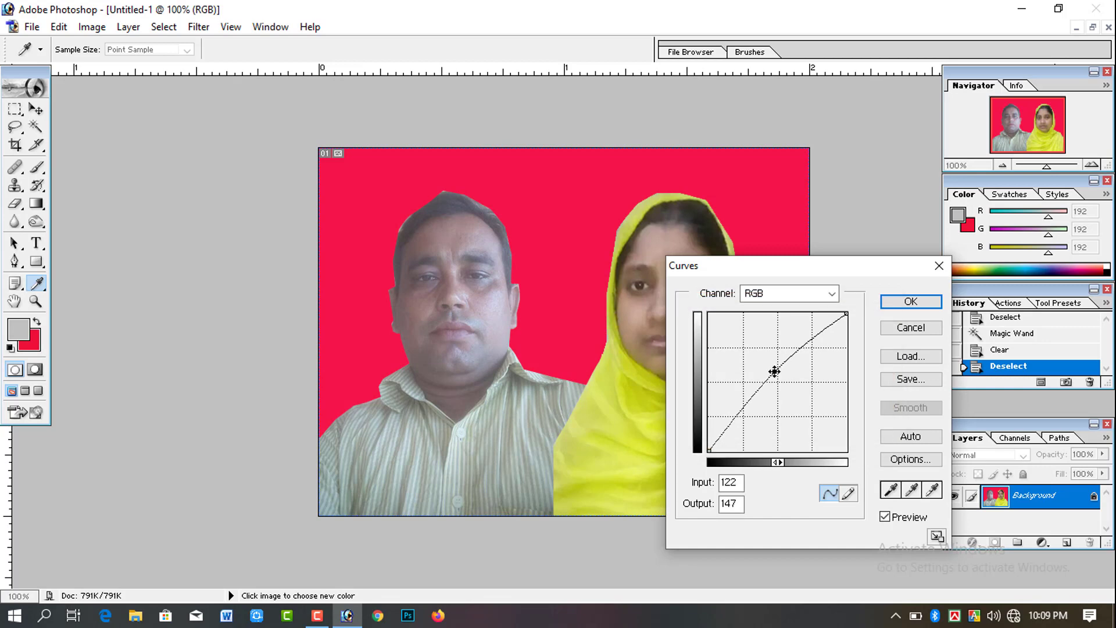
left_click(907, 302)
key("w")
left_click(590, 284)
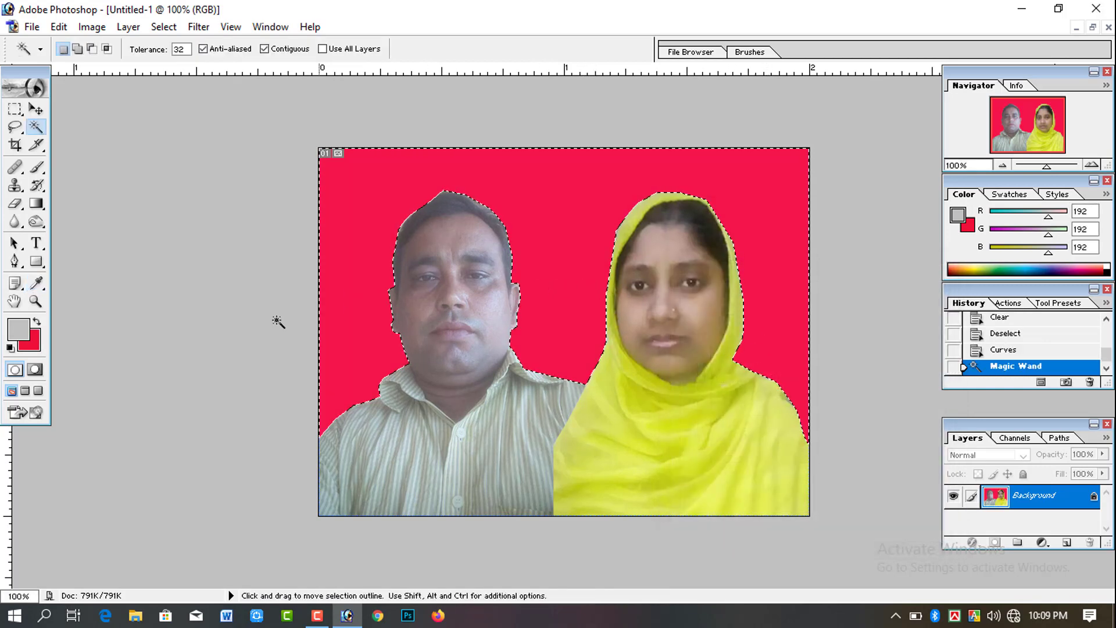
key("ctrl+d")
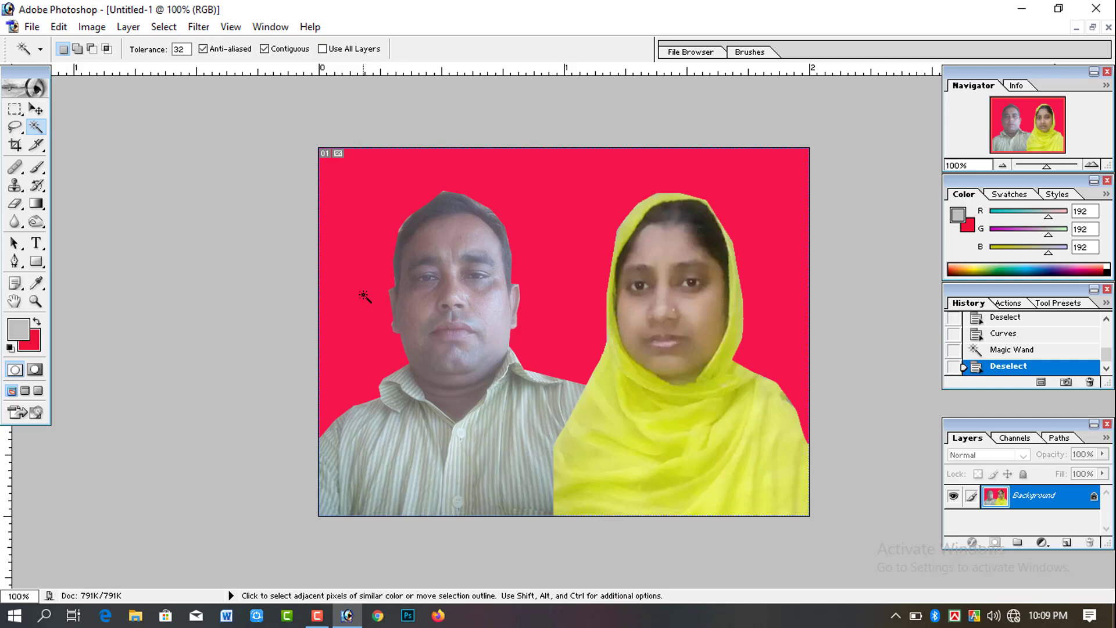
left_click(343, 304)
key("ctrl+d")
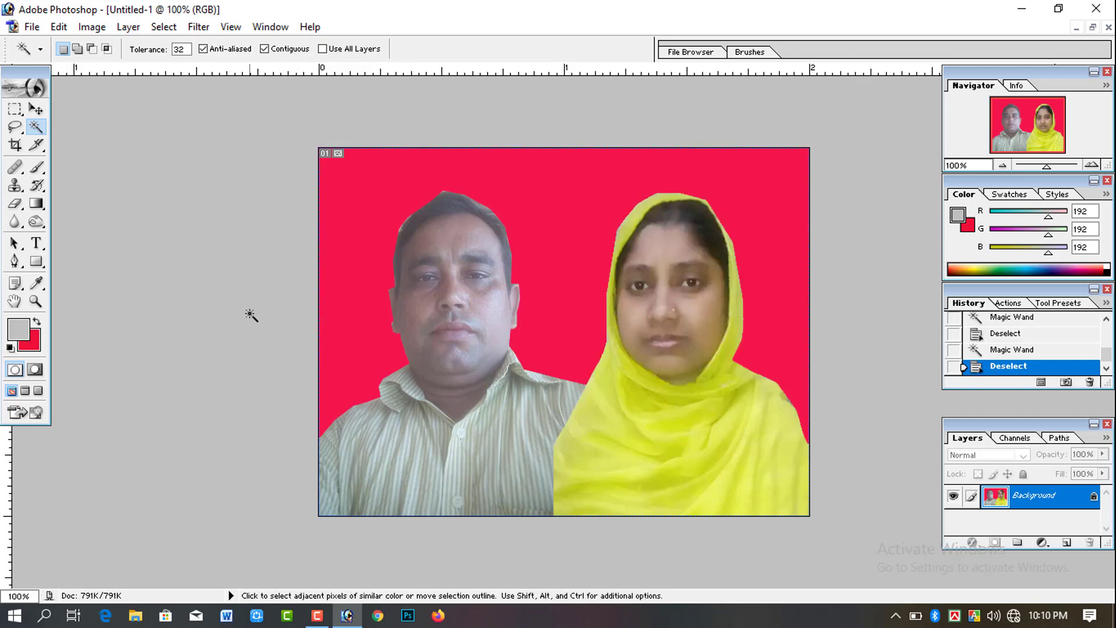
left_click(331, 307)
key("ctrl+d")
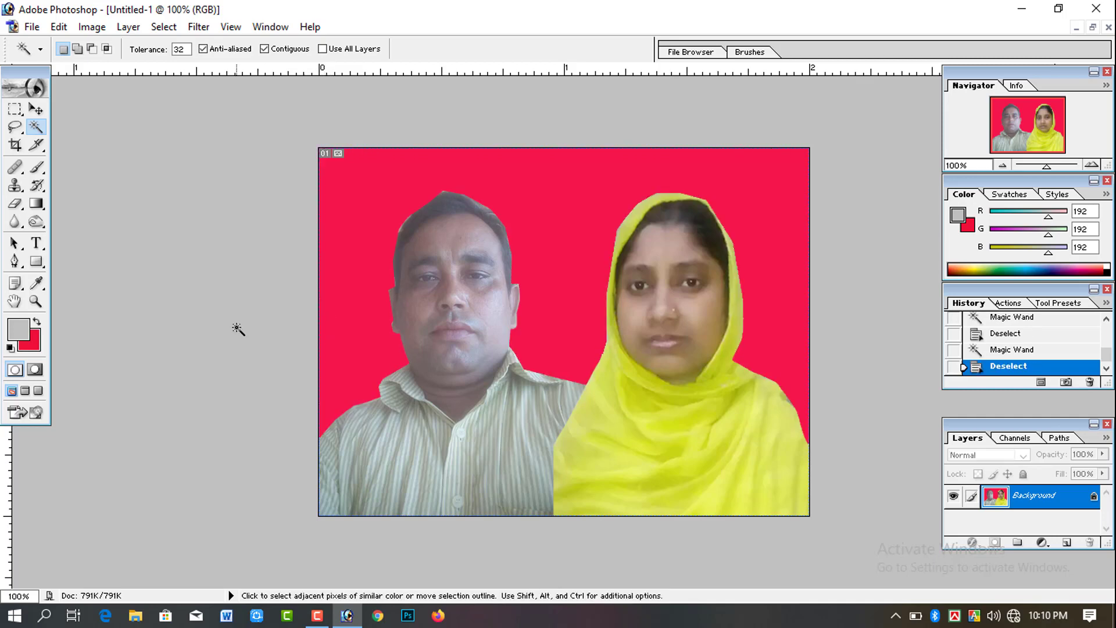